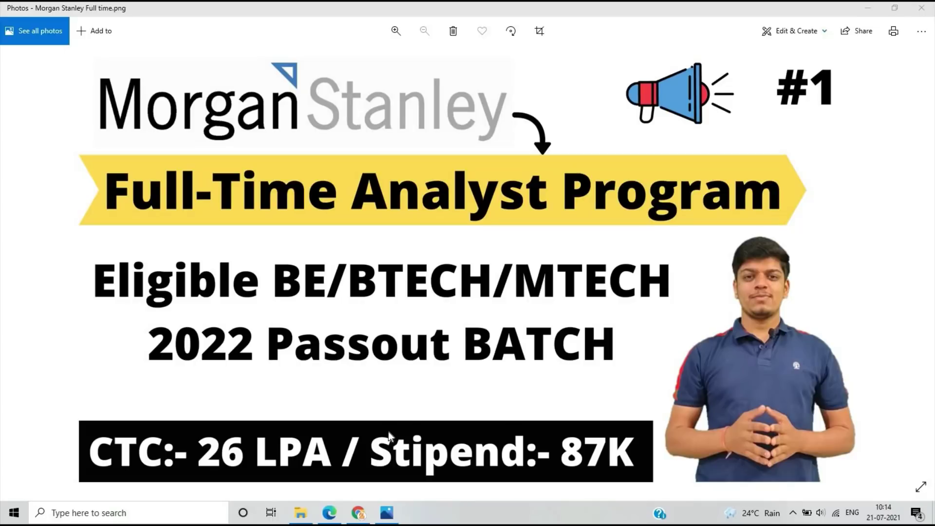
click(358, 513)
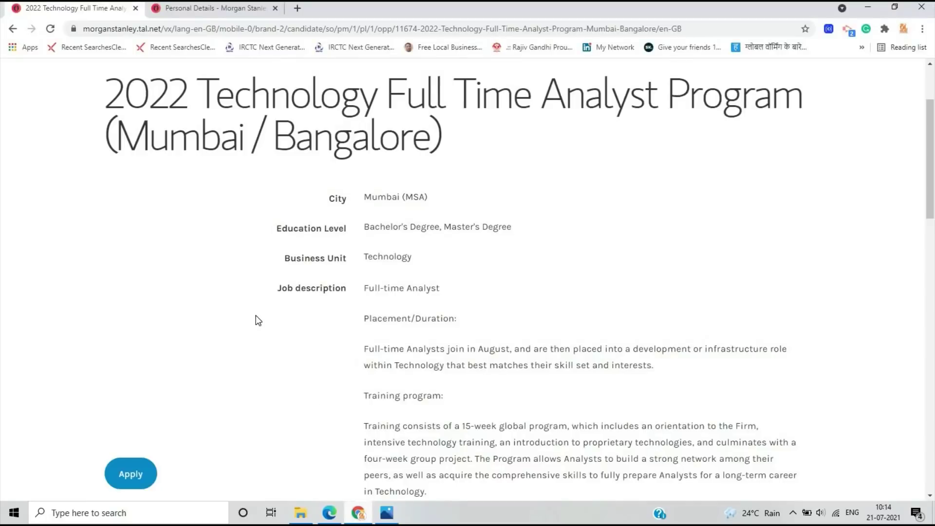
scroll(258, 320, up, 3)
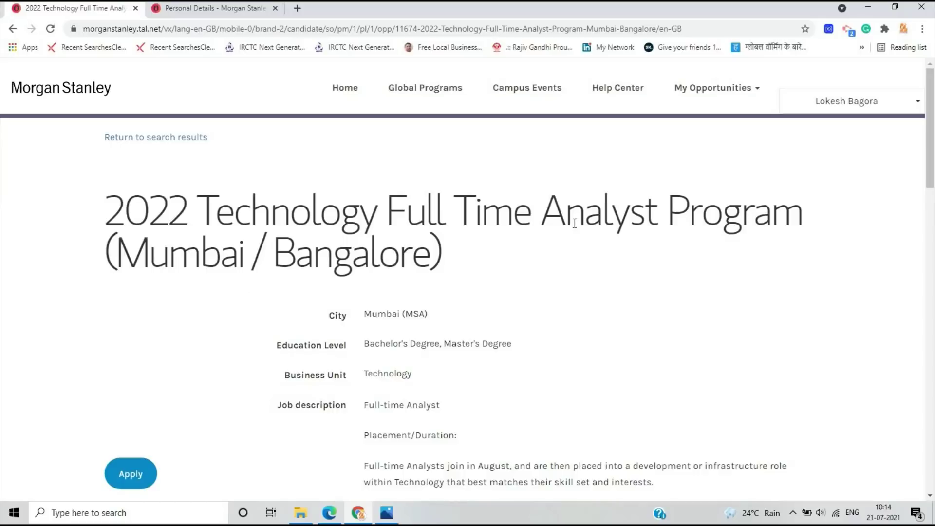
scroll(398, 238, down, 2)
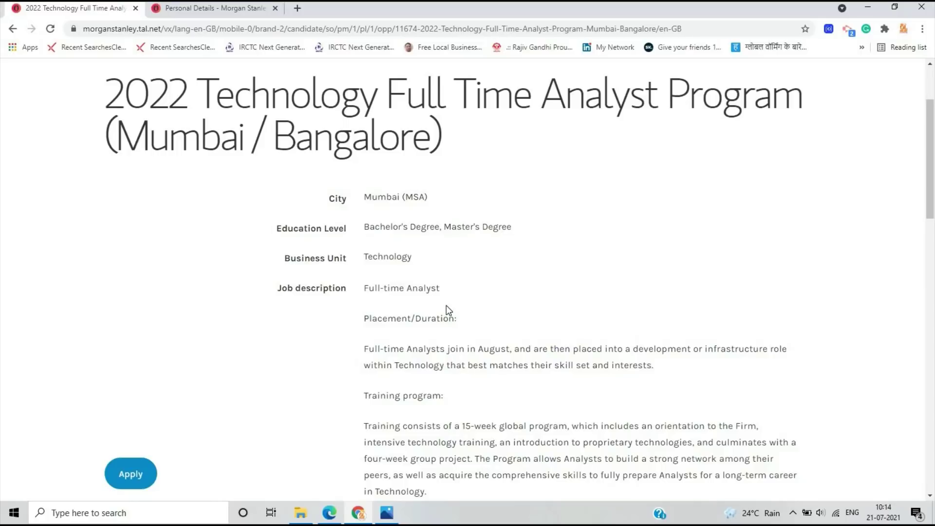
scroll(446, 307, down, 14)
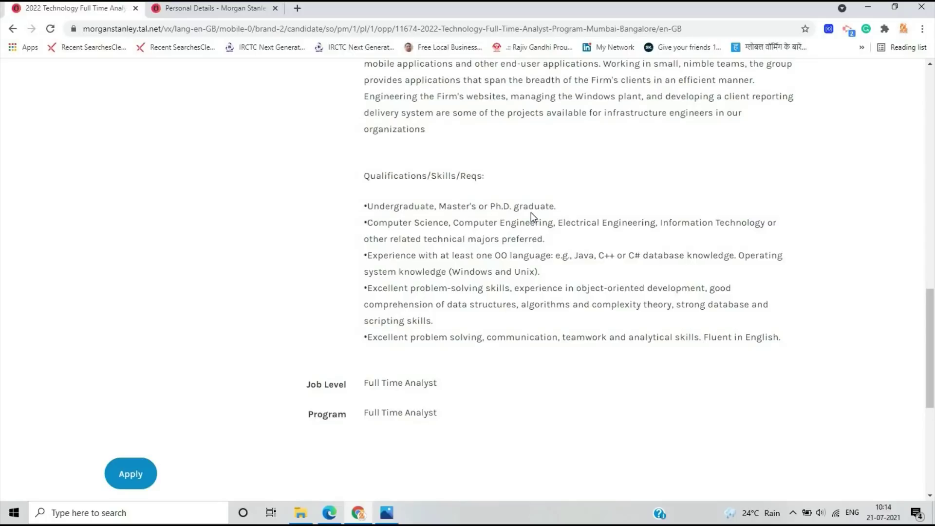
scroll(485, 232, up, 10)
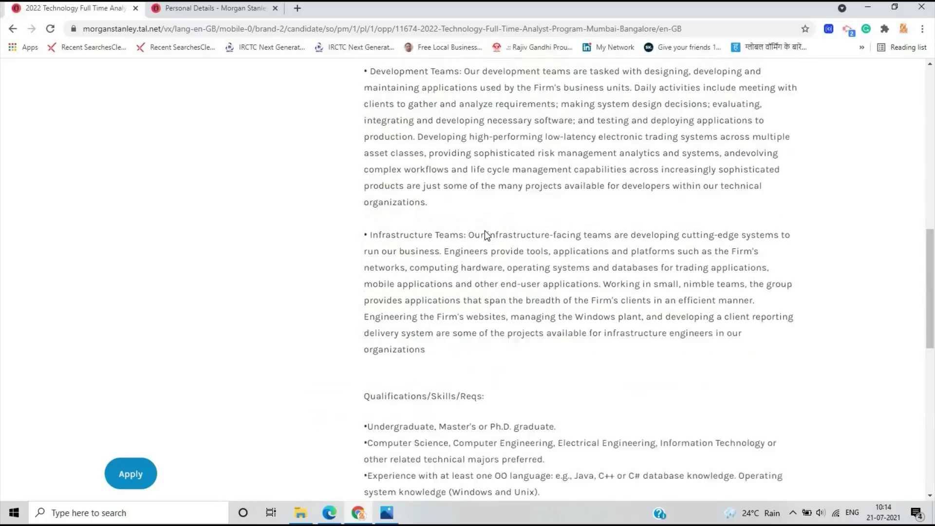
scroll(485, 234, up, 3)
scroll(486, 231, up, 2)
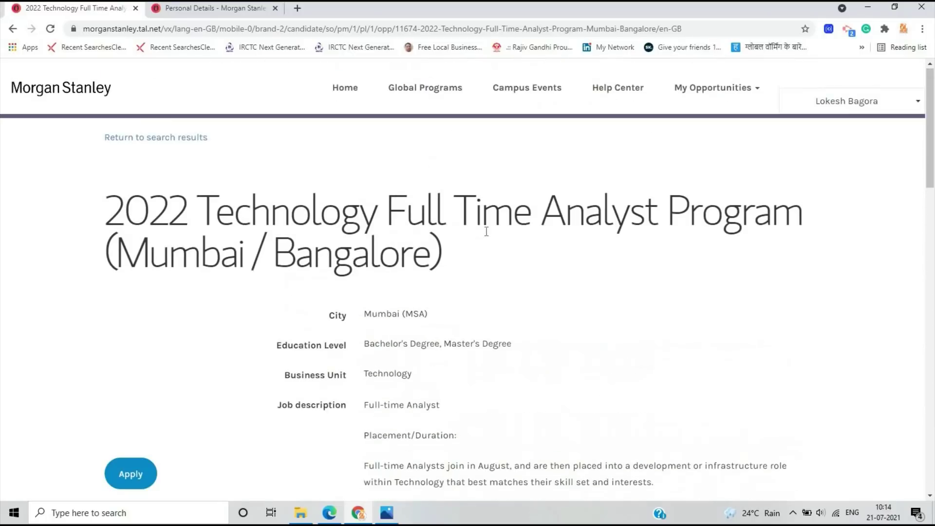
scroll(487, 250, down, 5)
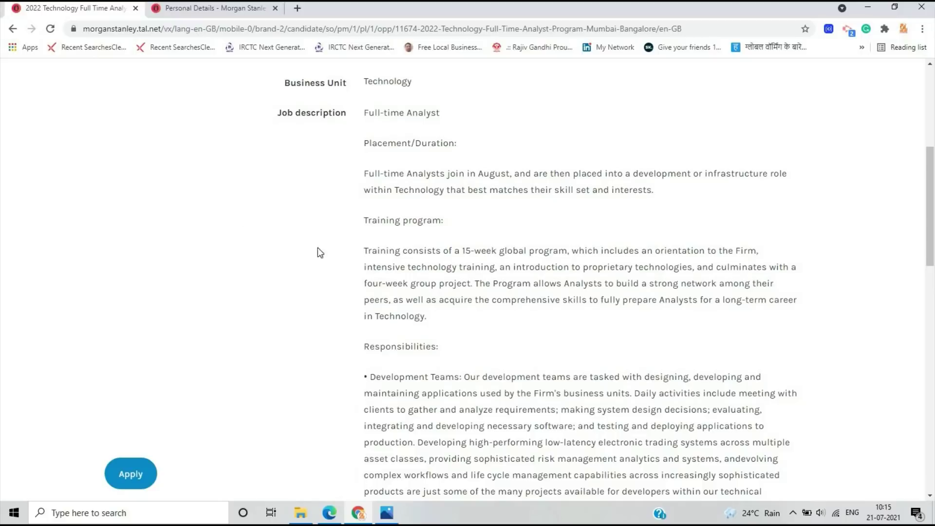
scroll(453, 177, down, 1)
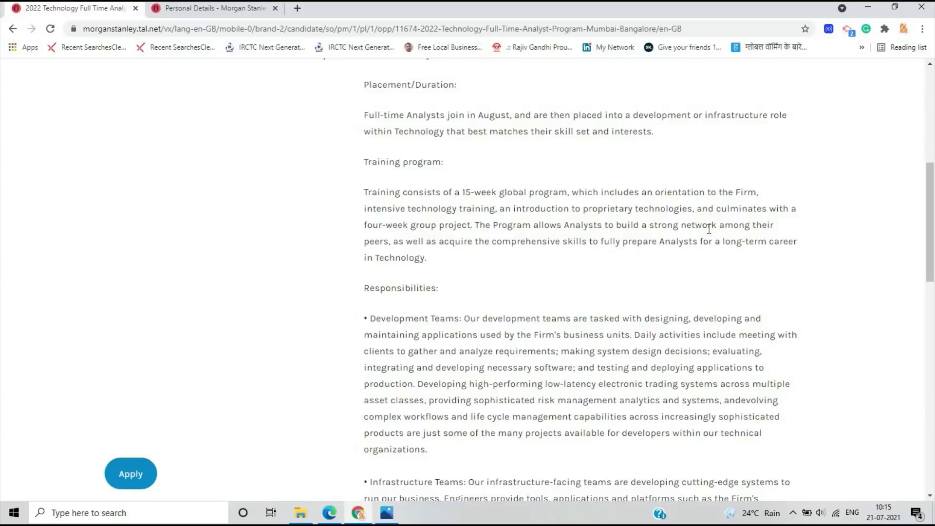
scroll(709, 228, down, 3)
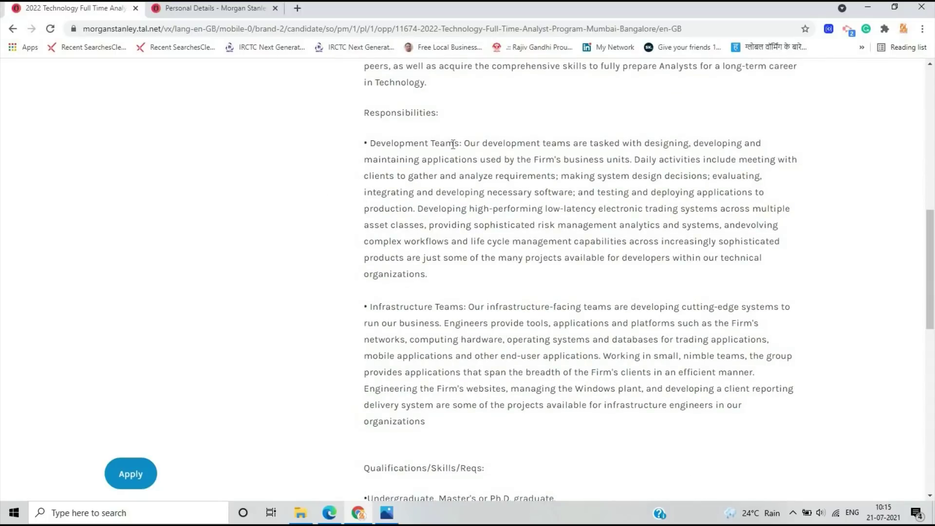
drag(370, 143, 455, 143)
click(369, 307)
drag(369, 306, 460, 307)
click(343, 226)
scroll(513, 217, down, 2)
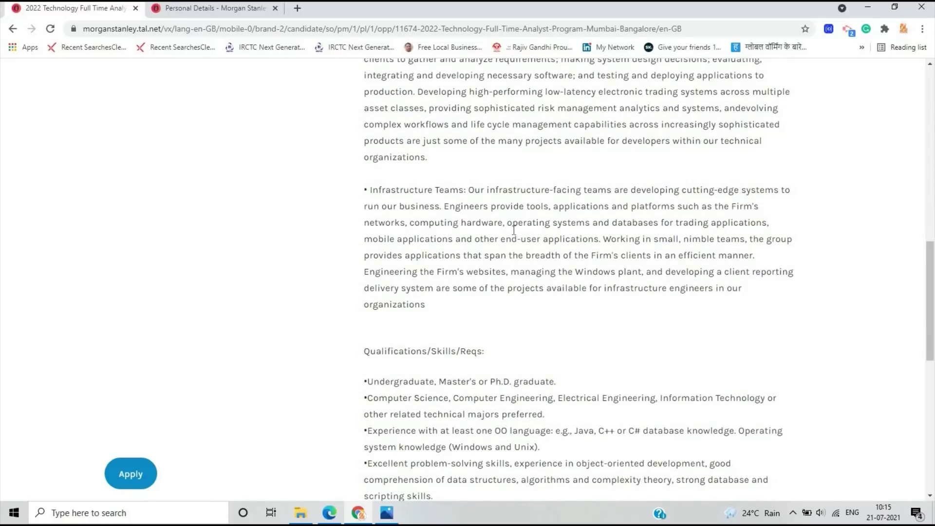
scroll(513, 230, down, 3)
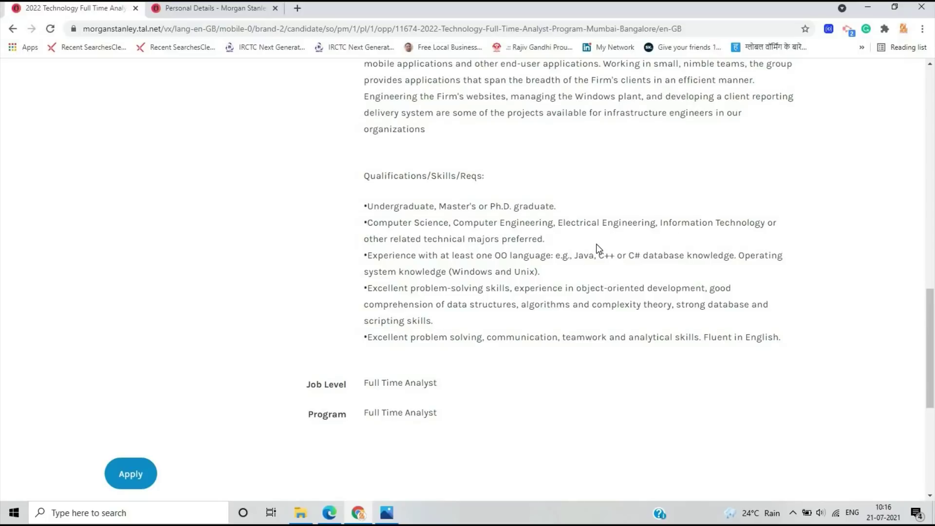
scroll(599, 248, up, 17)
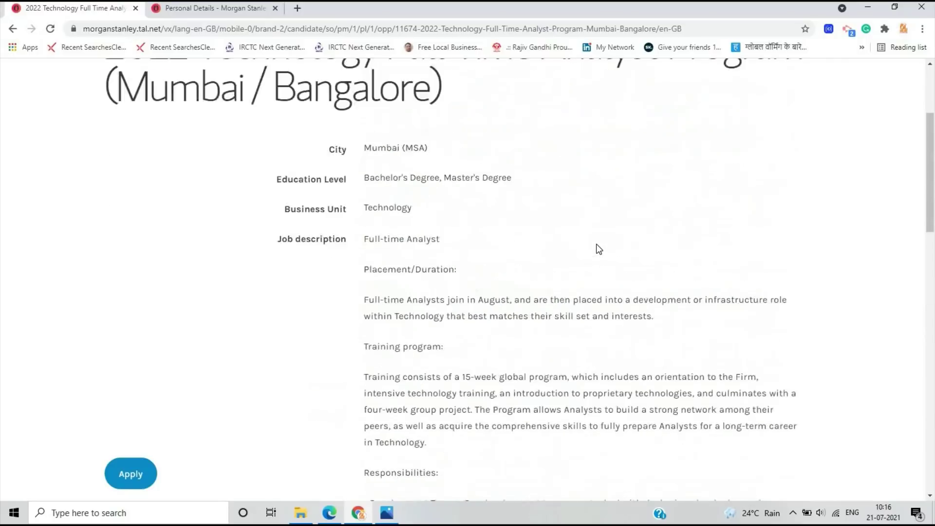
scroll(599, 249, down, 14)
scroll(599, 248, down, 5)
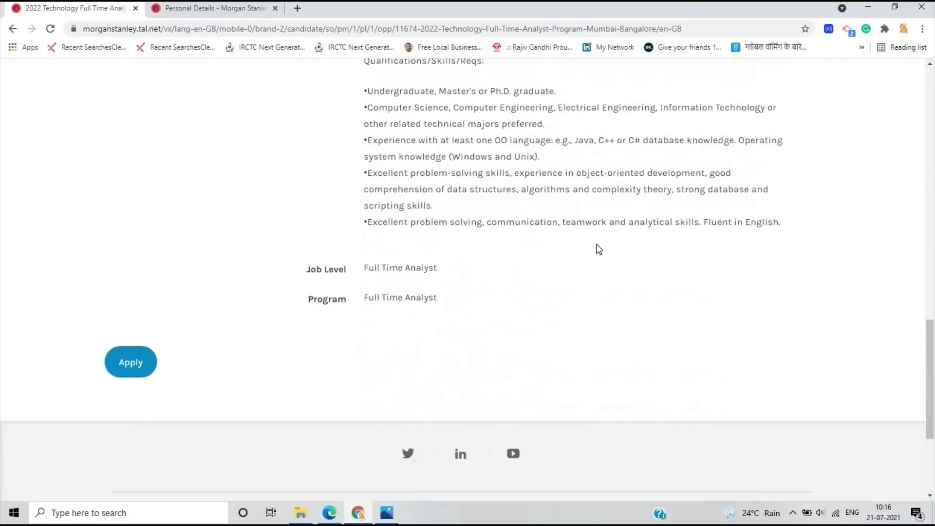
scroll(597, 249, up, 1)
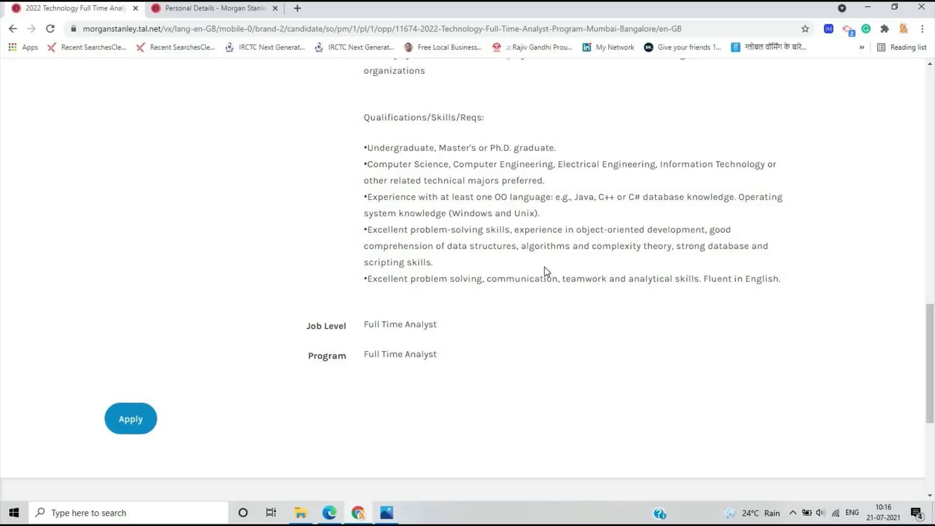
scroll(547, 272, down, 1)
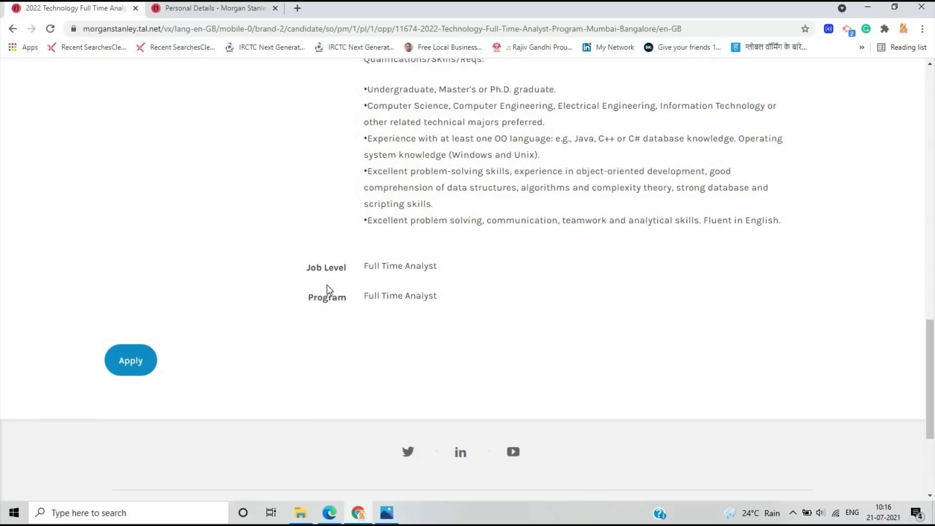
scroll(452, 299, up, 12)
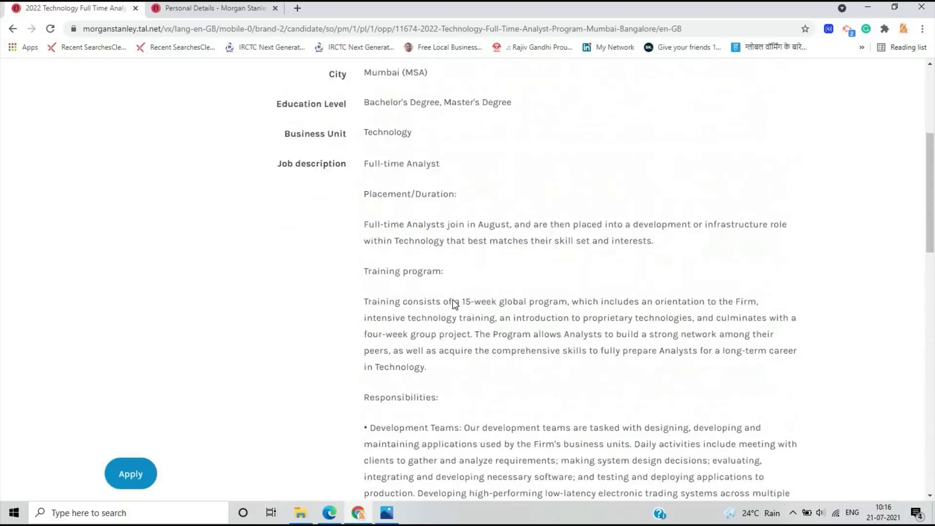
scroll(452, 300, down, 5)
scroll(452, 300, up, 8)
scroll(452, 301, down, 6)
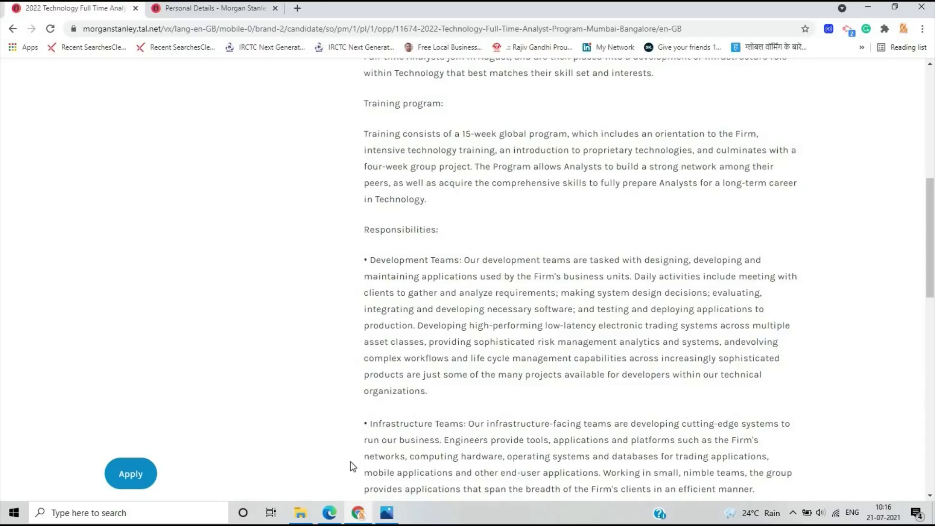
Bring up the application's applicant notice page and read through it
click(329, 512)
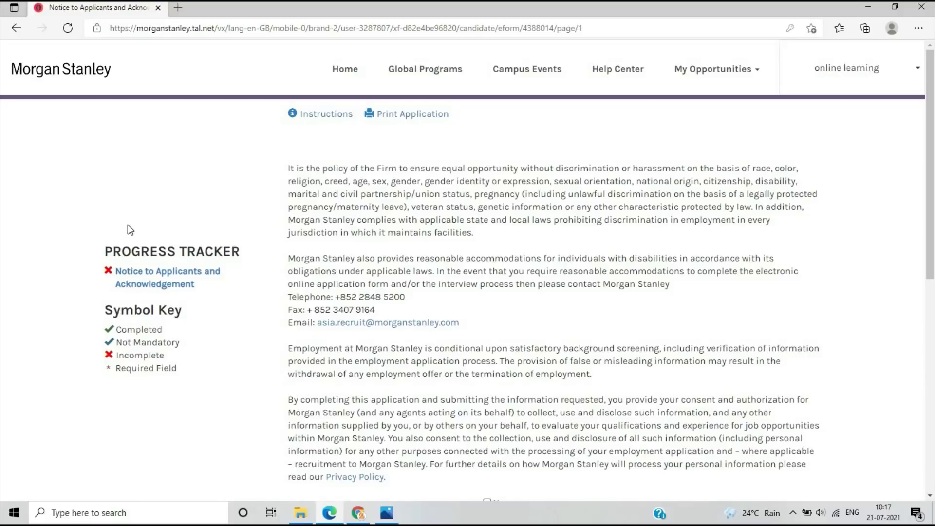
scroll(128, 230, down, 3)
scroll(128, 230, up, 3)
scroll(228, 194, down, 3)
scroll(227, 189, down, 3)
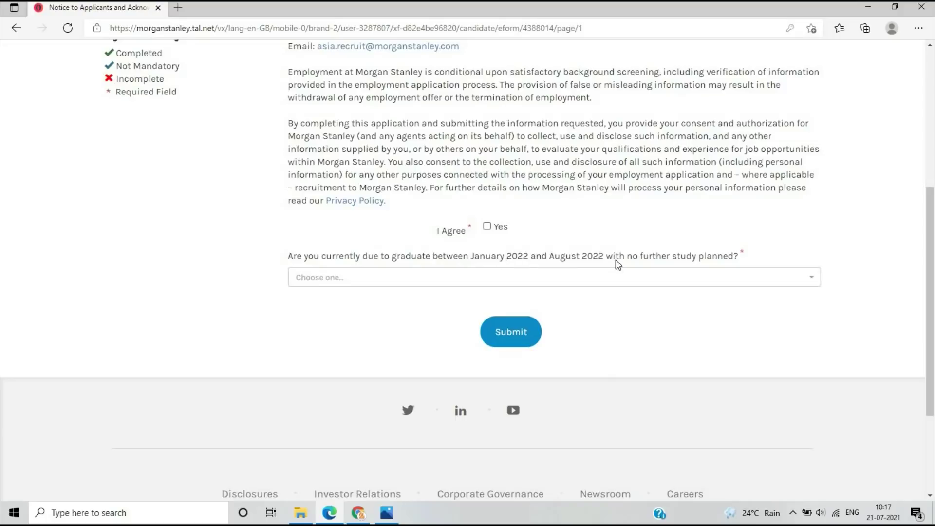
Answer Yes to graduating in 2022, agree to the notice, and submit it
click(583, 277)
click(343, 296)
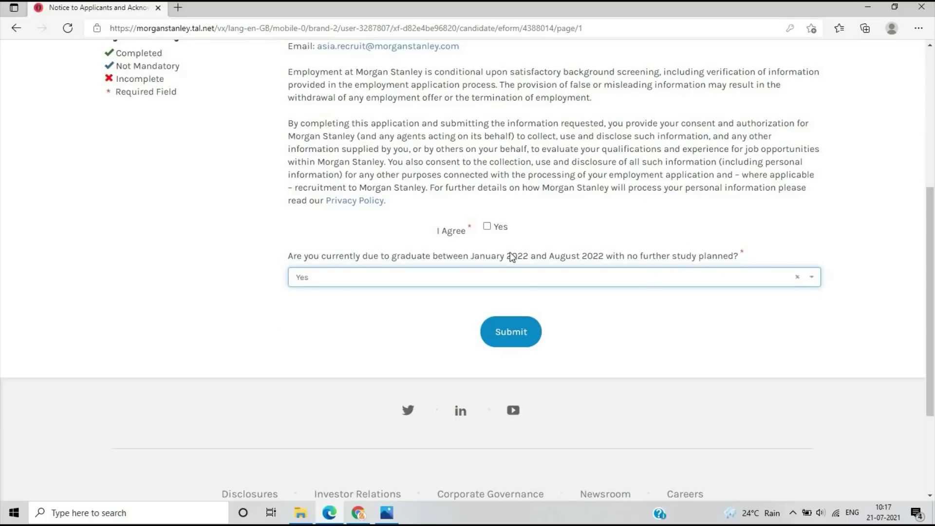
click(489, 228)
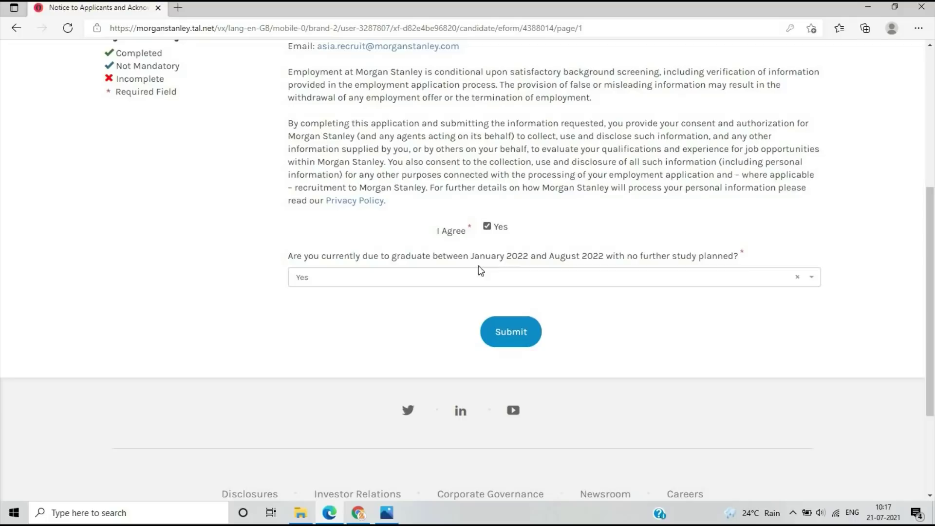
click(502, 331)
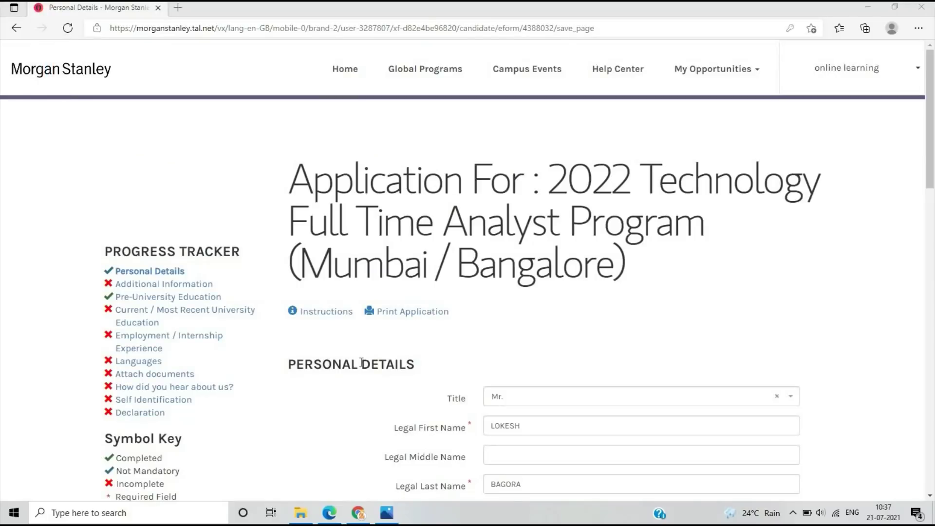
Review the prefilled Personal Details page and save it to continue to Additional Information
scroll(361, 362, down, 10)
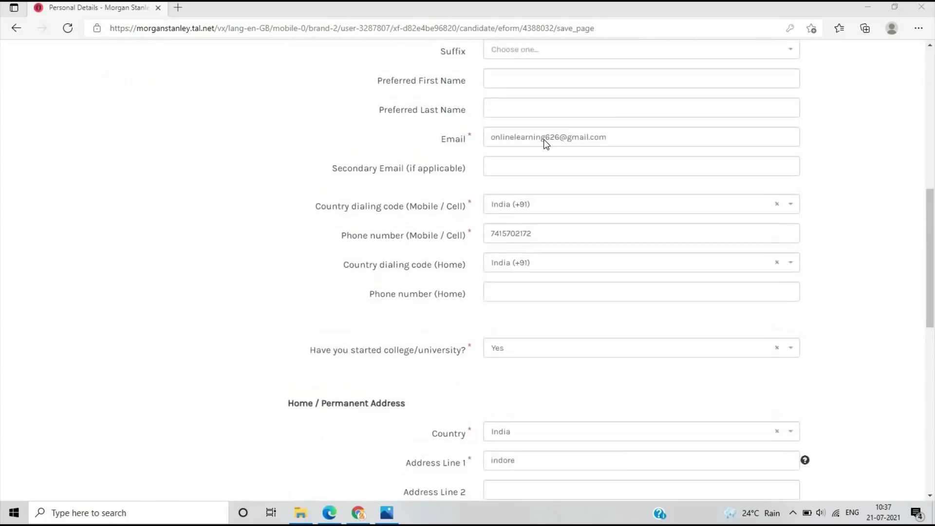
scroll(547, 142, up, 5)
scroll(564, 242, down, 4)
scroll(568, 192, down, 4)
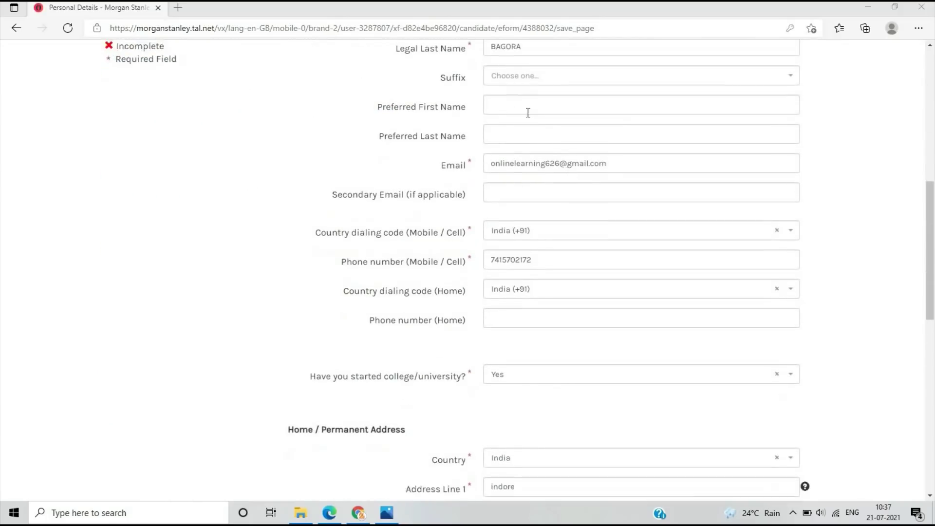
scroll(585, 245, down, 3)
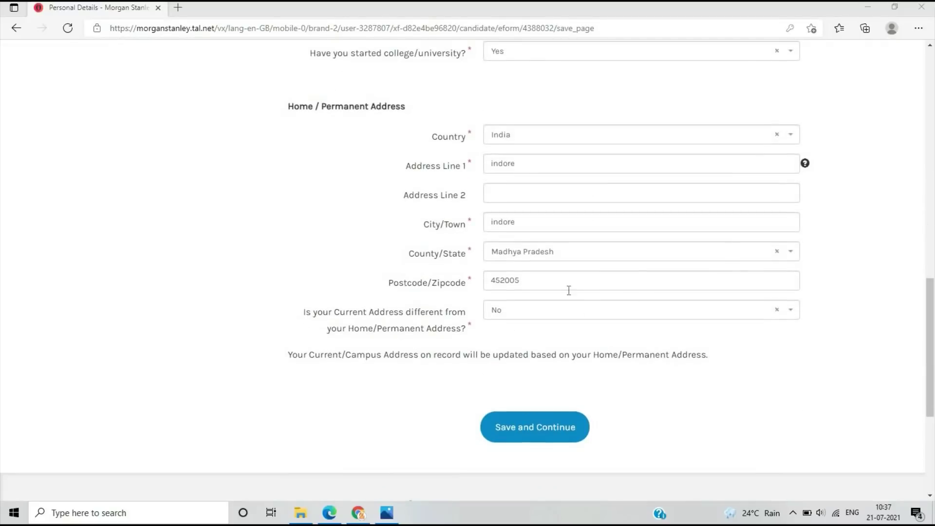
click(537, 438)
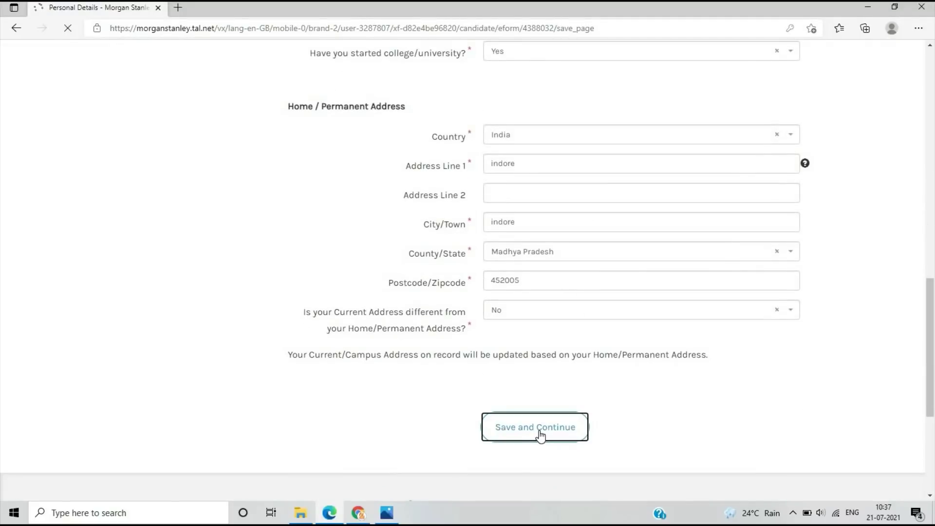
scroll(535, 308, down, 3)
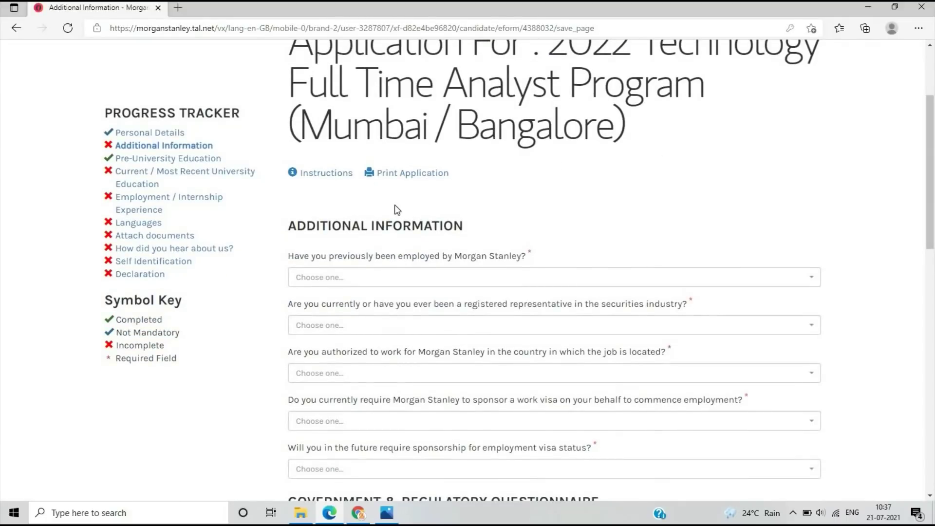
Answer No to prior Morgan Stanley employment and securities representative, and Yes to work authorization
scroll(397, 209, down, 2)
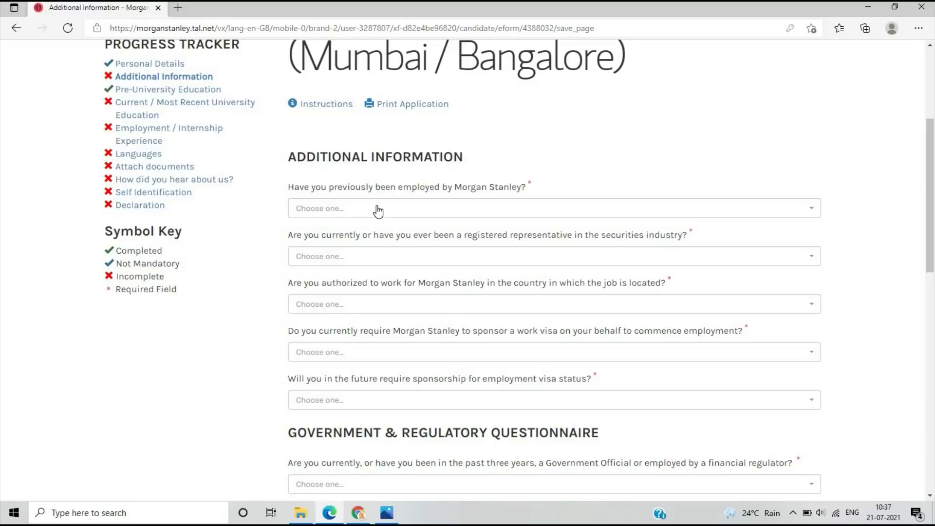
click(378, 211)
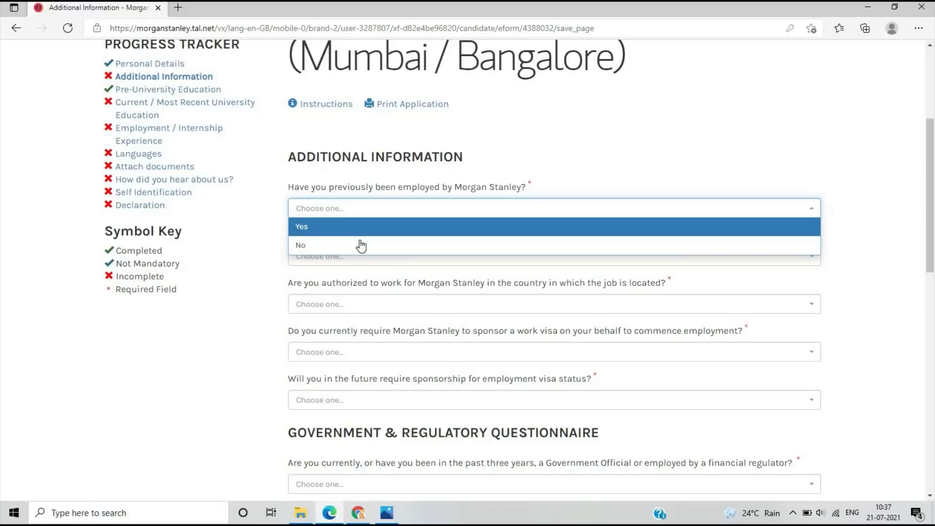
click(362, 245)
click(367, 263)
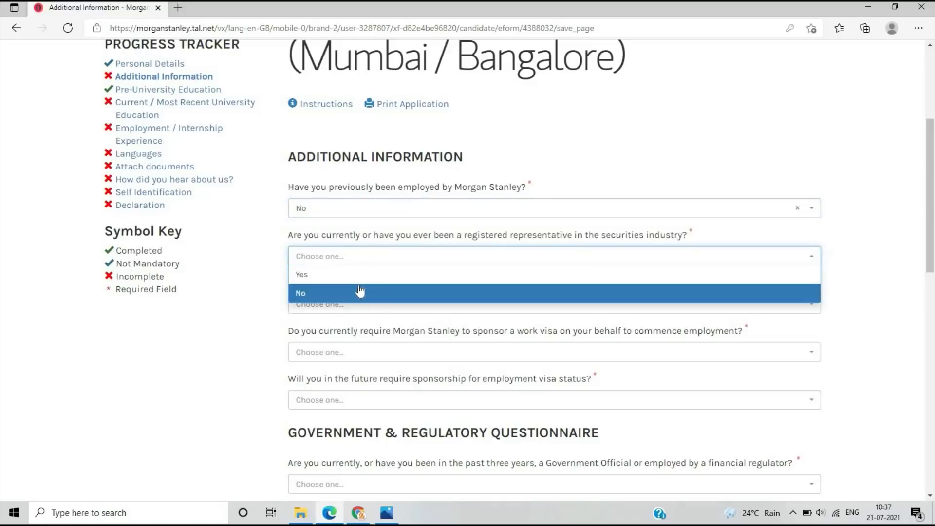
click(359, 291)
scroll(359, 263, down, 2)
click(359, 239)
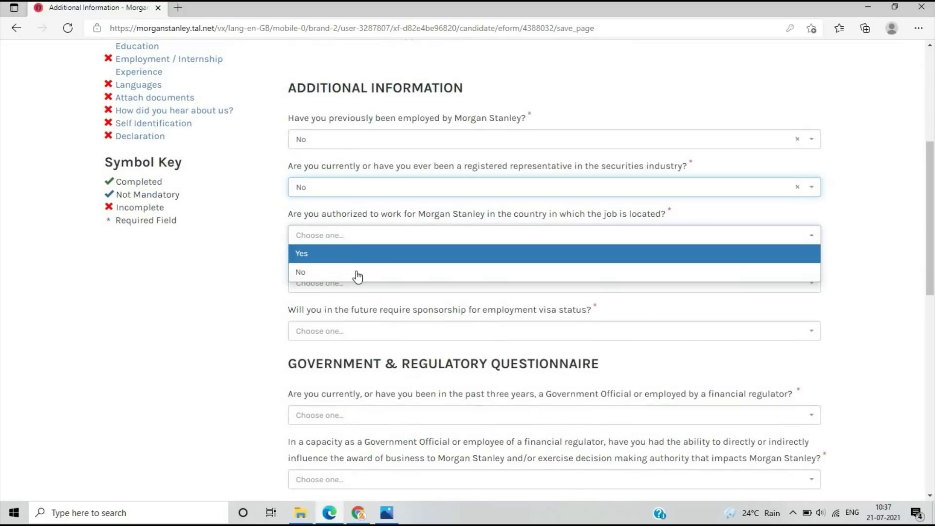
click(353, 253)
Answer No to needing visa sponsorship now and in the future
scroll(352, 252, down, 2)
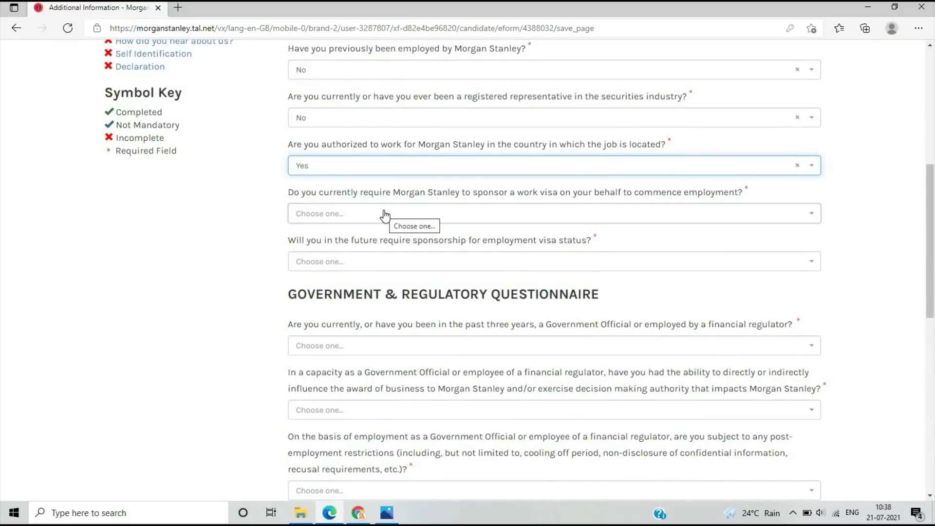
click(385, 215)
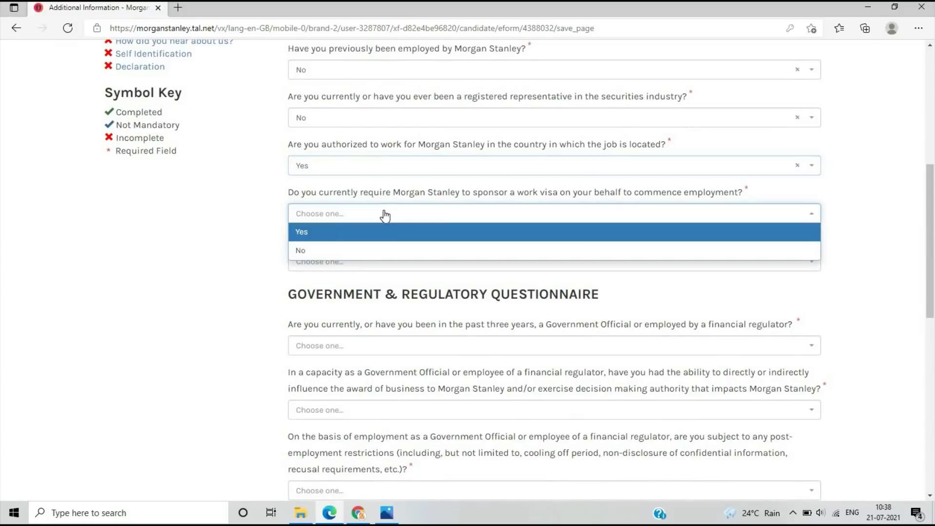
click(382, 250)
click(386, 263)
click(375, 295)
Answer No to all five government questions: official, business influence, restrictions, family member, referral
scroll(380, 211, down, 4)
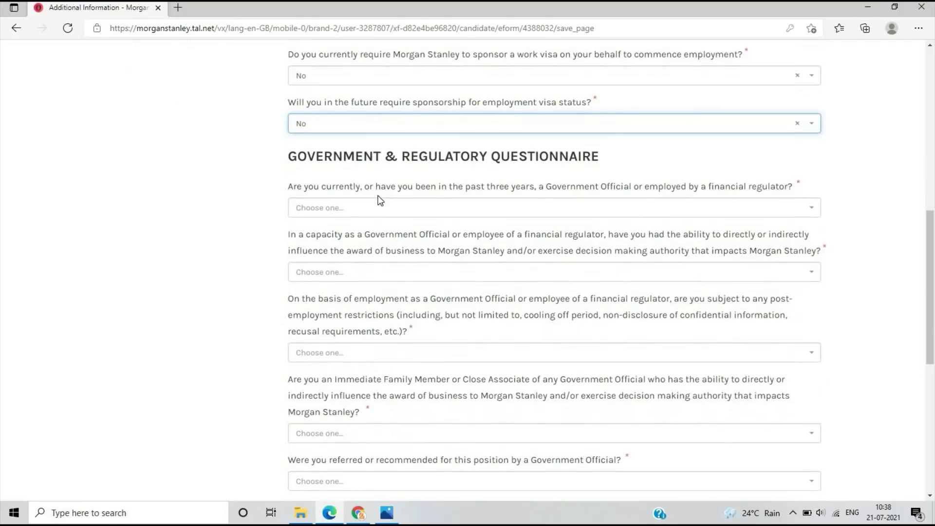
click(380, 211)
click(363, 246)
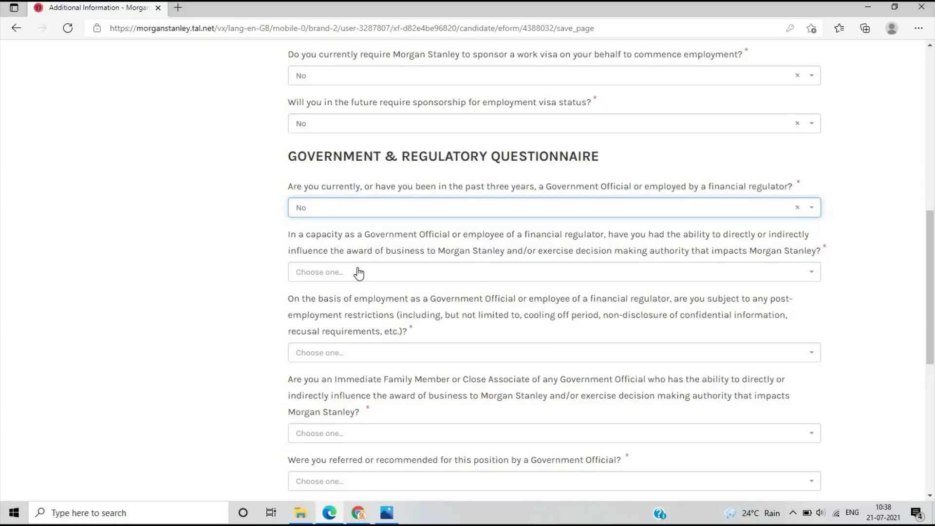
click(357, 271)
scroll(356, 209, down, 3)
click(355, 170)
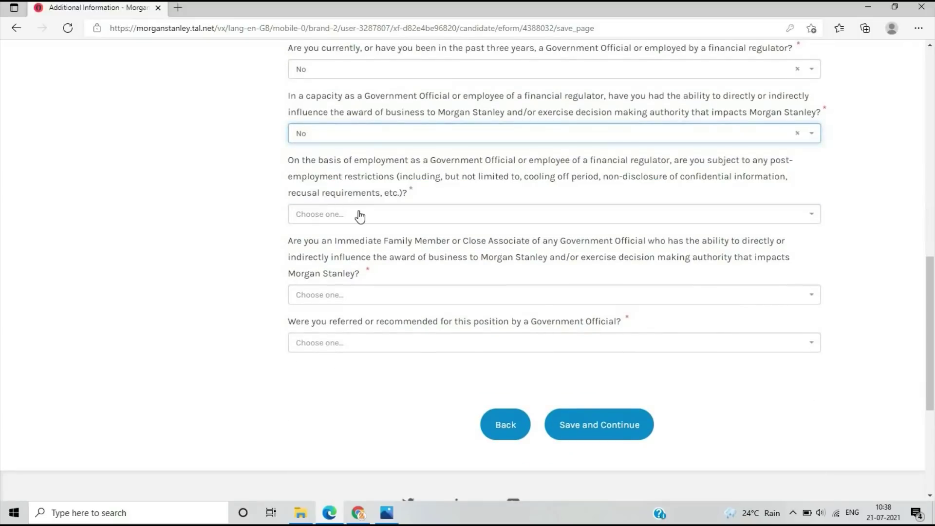
click(355, 214)
click(345, 252)
click(347, 296)
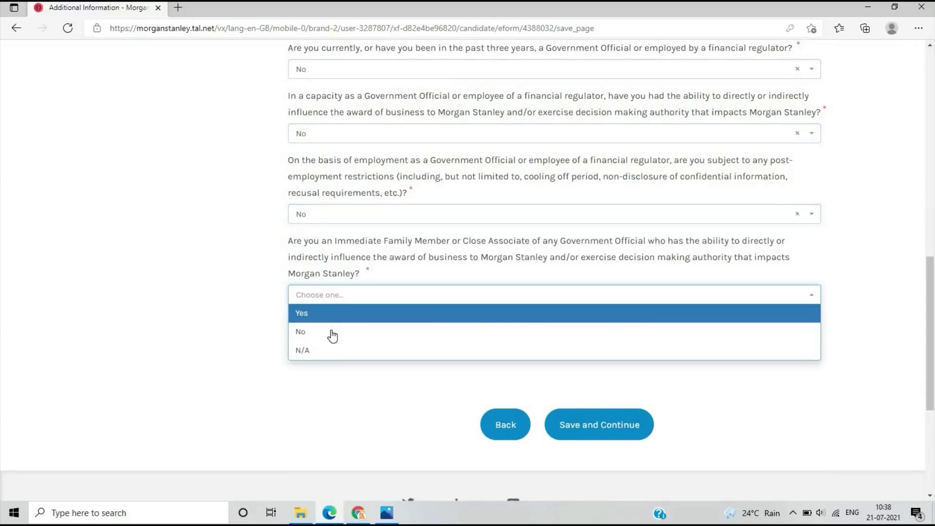
click(331, 332)
click(329, 343)
click(329, 381)
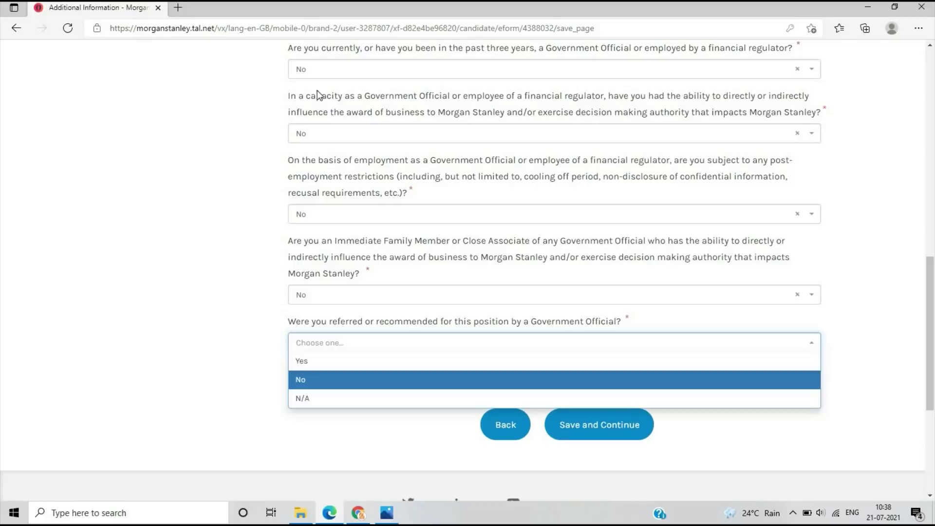
Review the Additional Information answers and save the section
scroll(525, 239, up, 3)
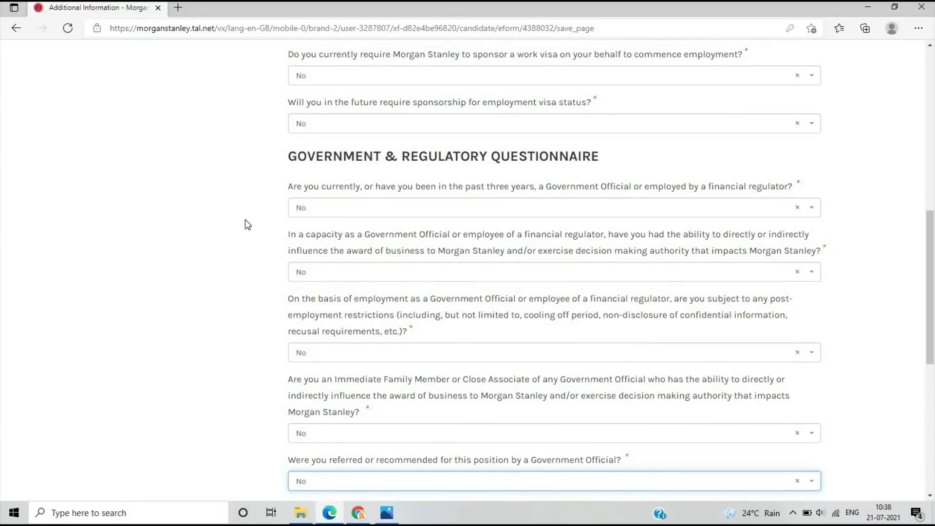
scroll(478, 247, down, 2)
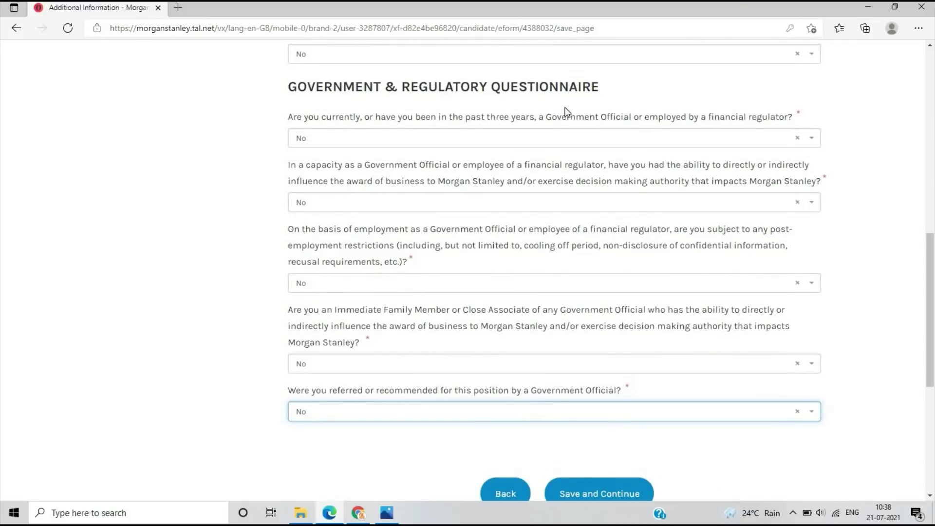
scroll(565, 111, down, 4)
scroll(486, 140, up, 4)
scroll(597, 349, down, 3)
click(598, 349)
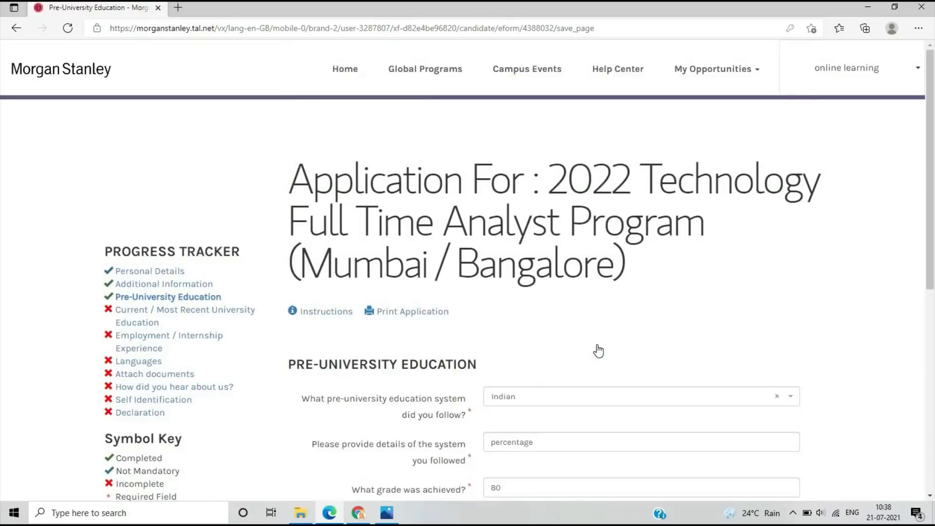
Keep Indian as the education system with percentage details and grade 80, then save
scroll(497, 263, down, 3)
click(540, 265)
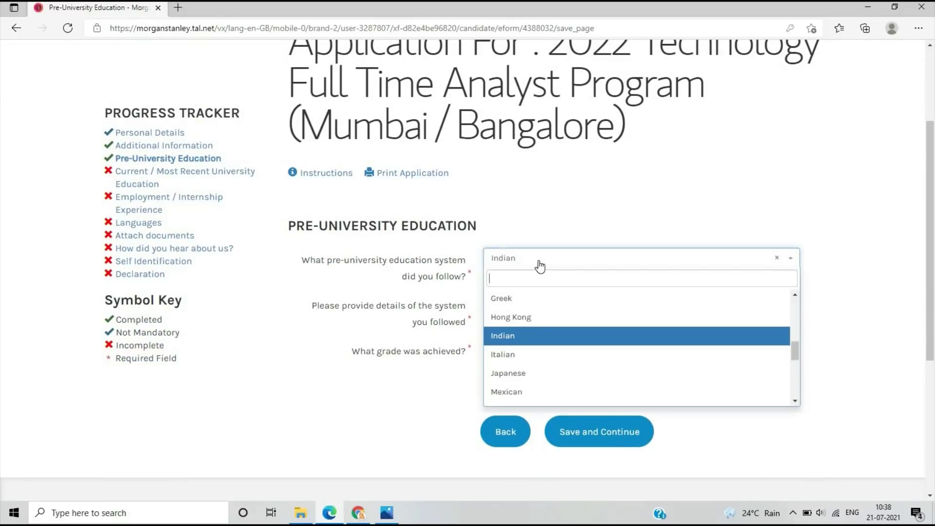
click(542, 336)
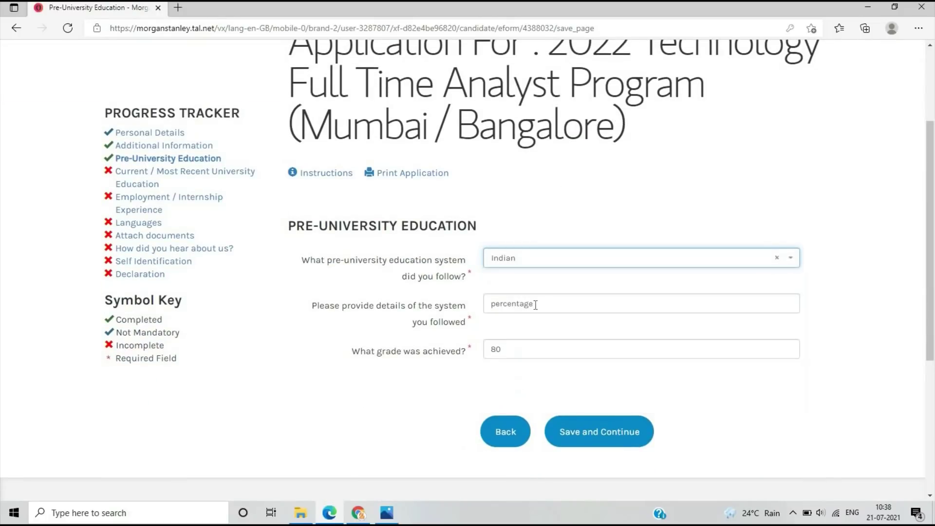
click(539, 304)
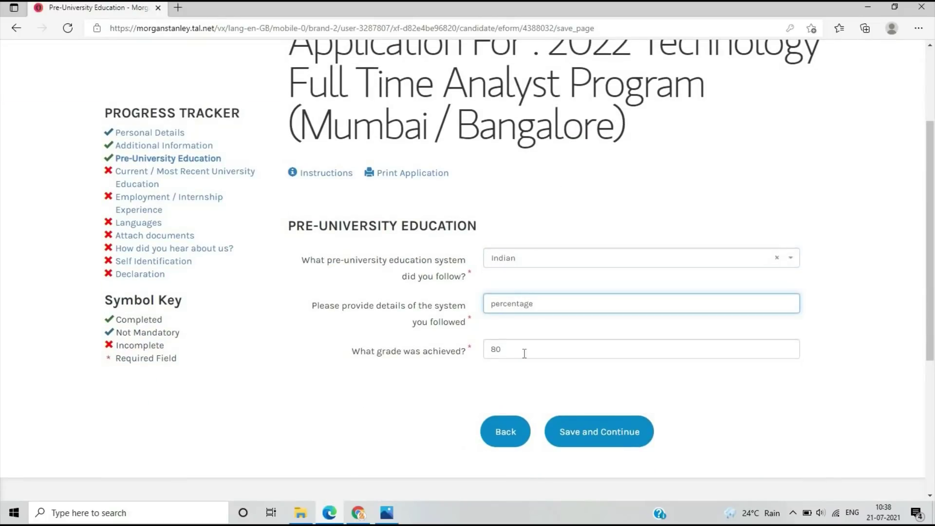
click(600, 423)
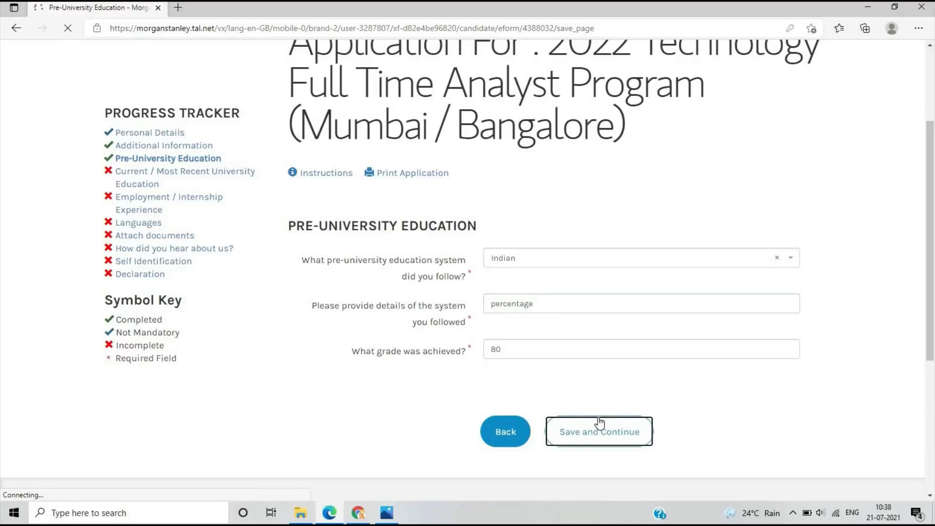
Set India as the country of study
scroll(593, 413, down, 4)
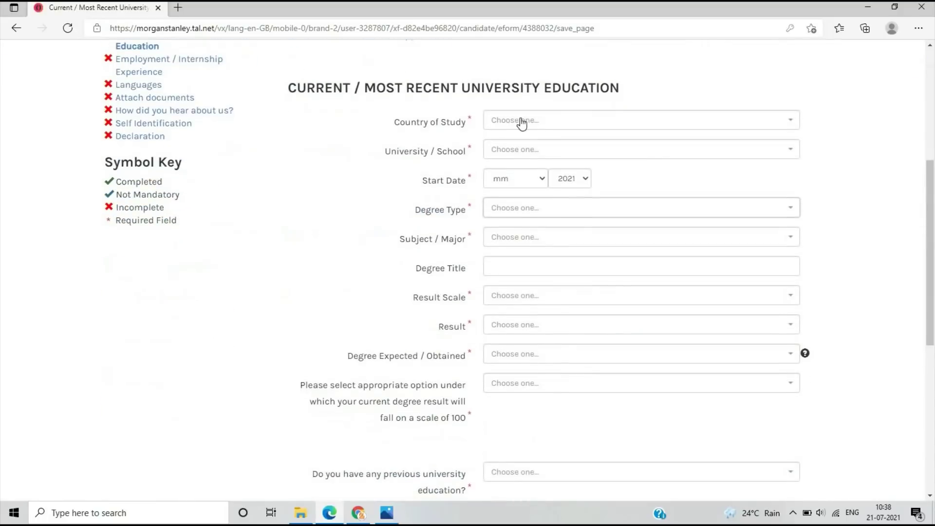
click(521, 122)
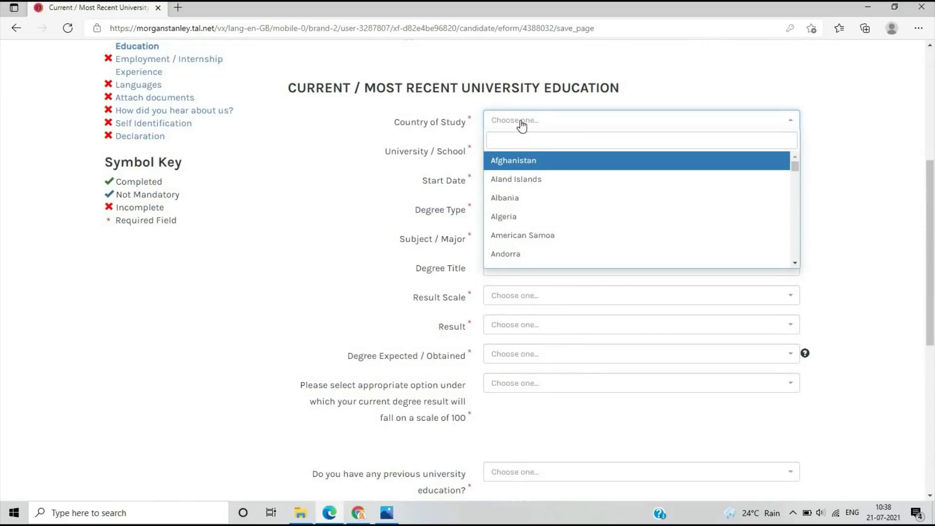
text(indi)
key(Return)
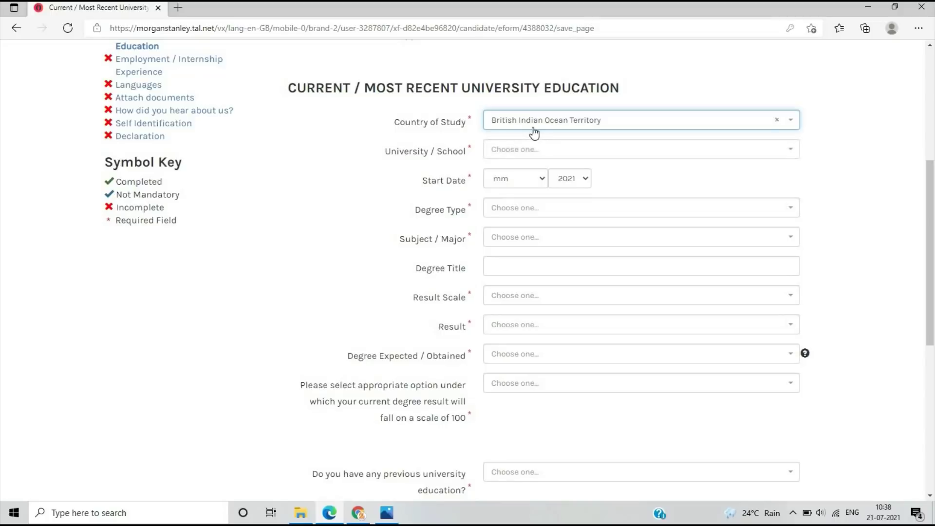
click(535, 130)
text(indi)
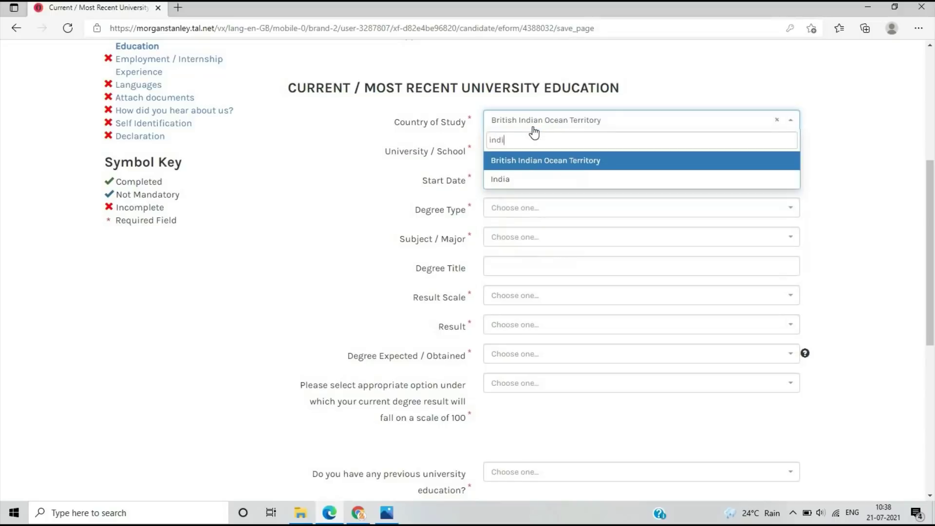
click(525, 177)
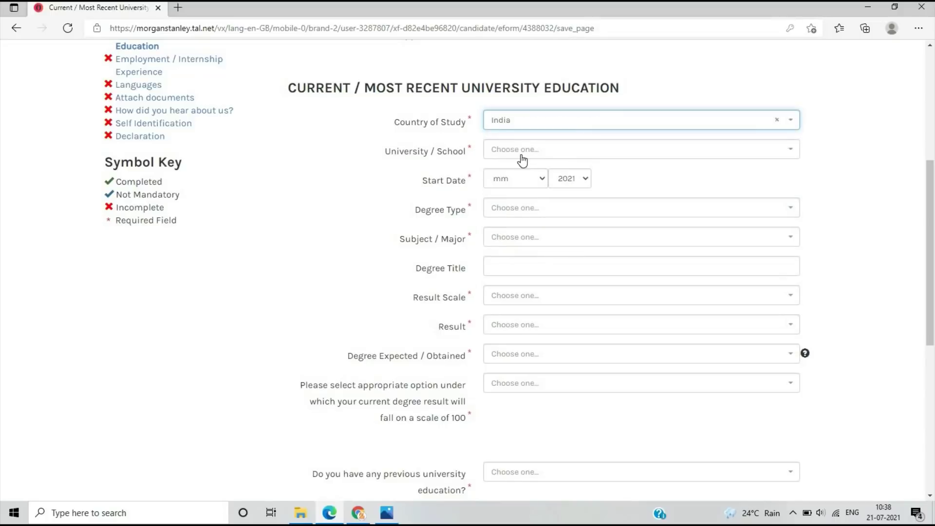
Search 'acrop' and choose Acropolis Institute of Technology and Research (AITR) as university
click(522, 160)
click(522, 167)
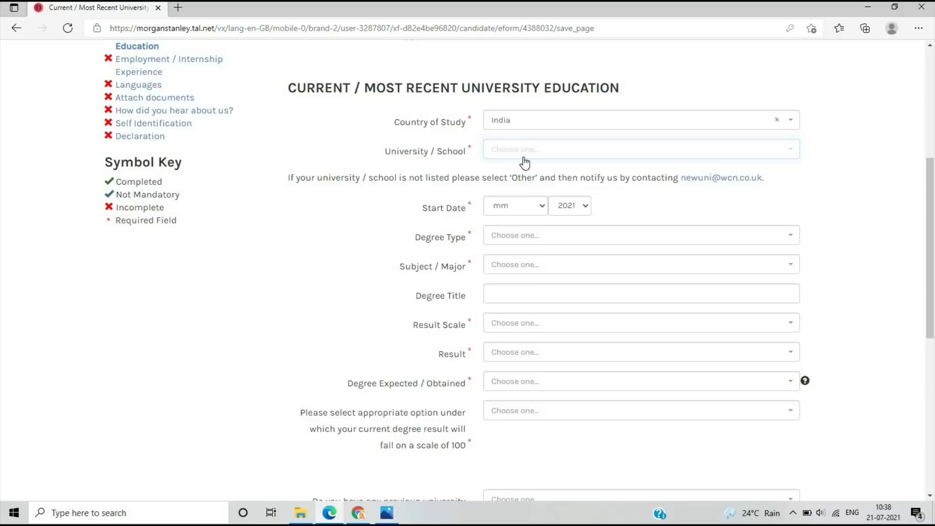
click(524, 157)
text(acrop)
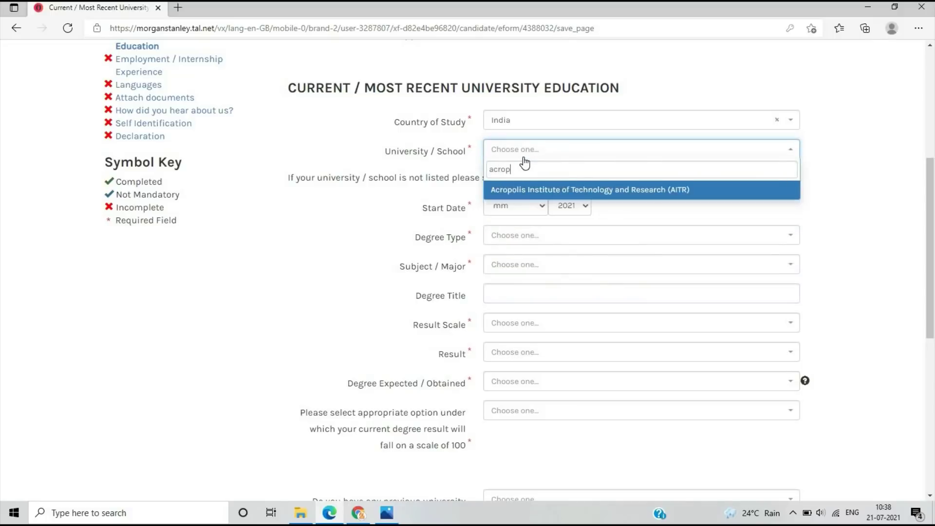
key(Return)
click(511, 183)
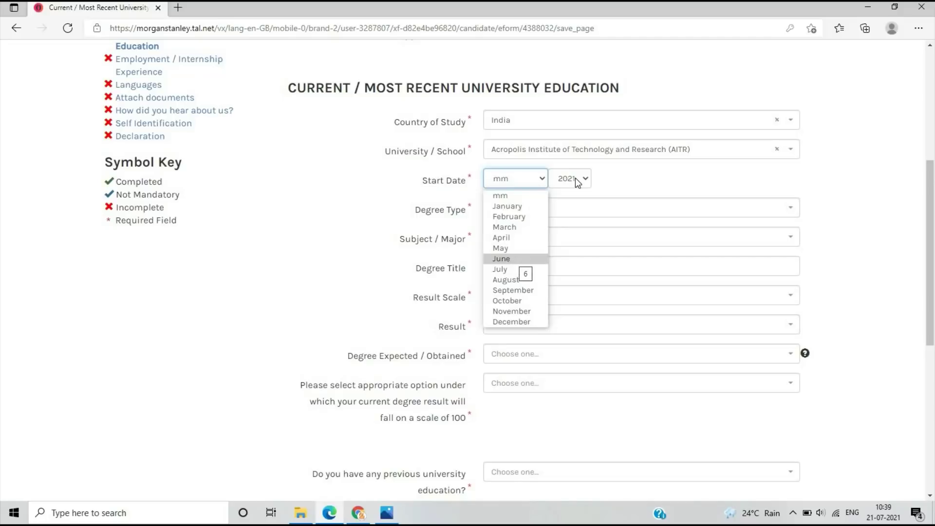
Set start date July 2018, degree type Btech, and subject Computer Sciences and IT
click(513, 269)
click(568, 178)
click(573, 364)
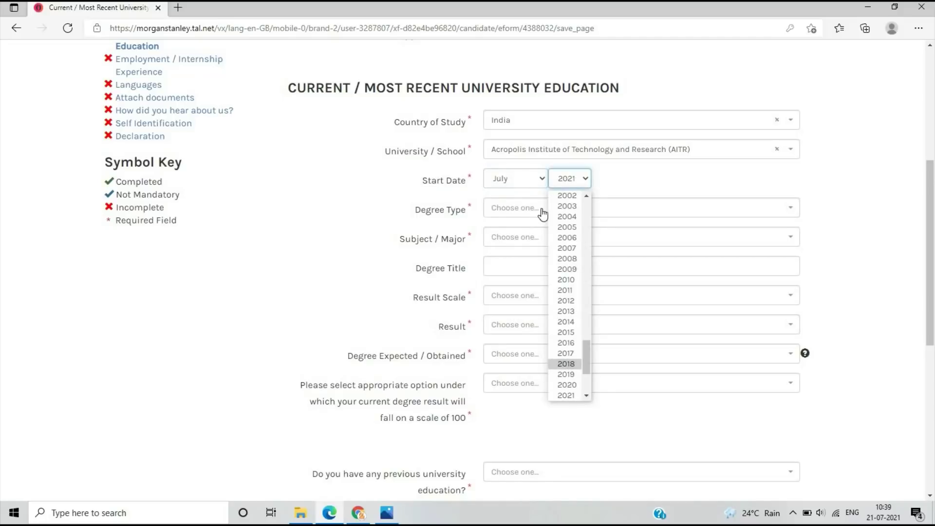
click(517, 209)
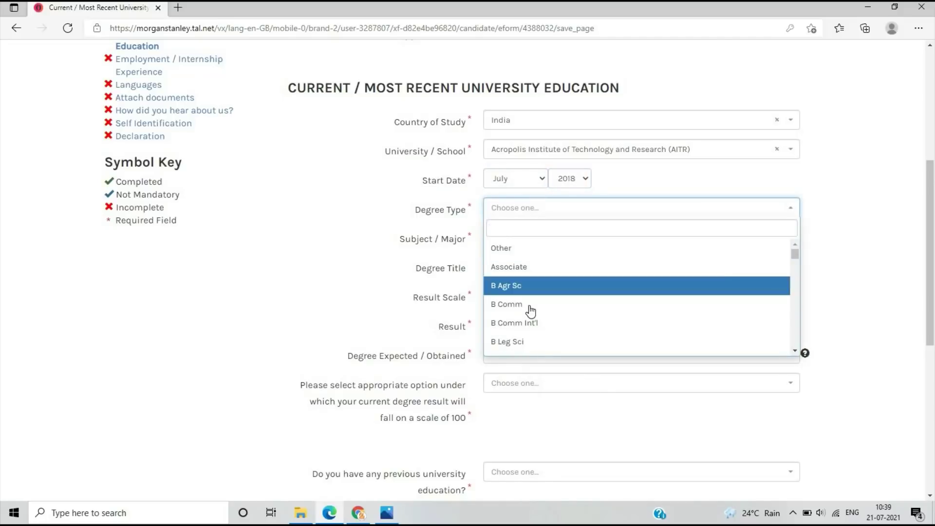
text(btech)
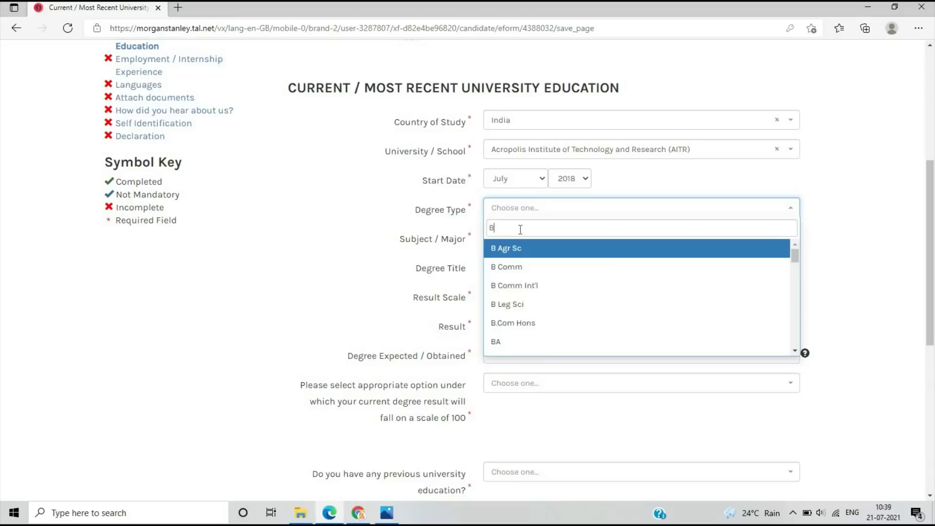
key(Return)
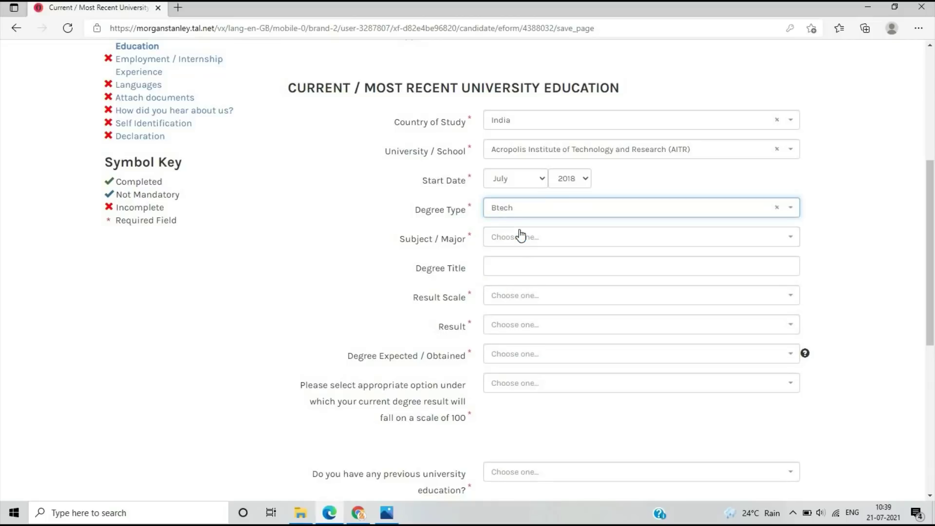
click(521, 237)
text(compute)
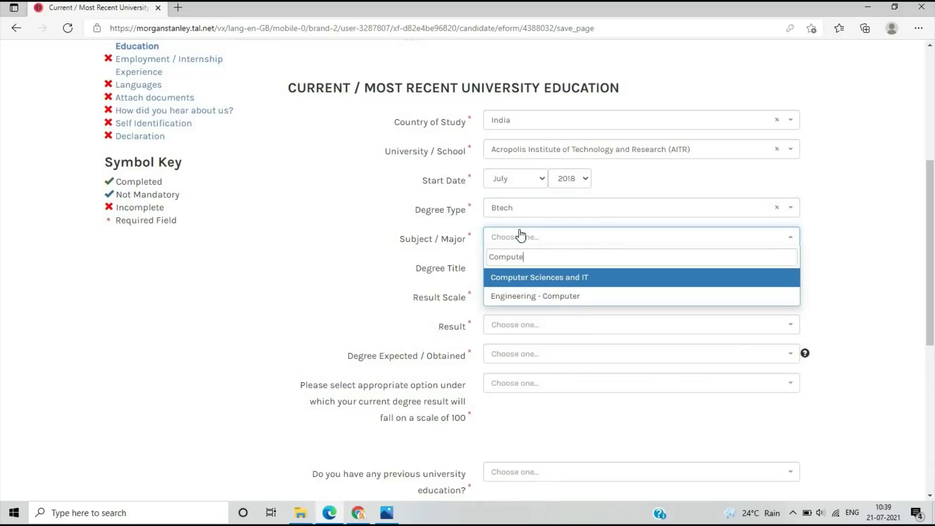
key(Return)
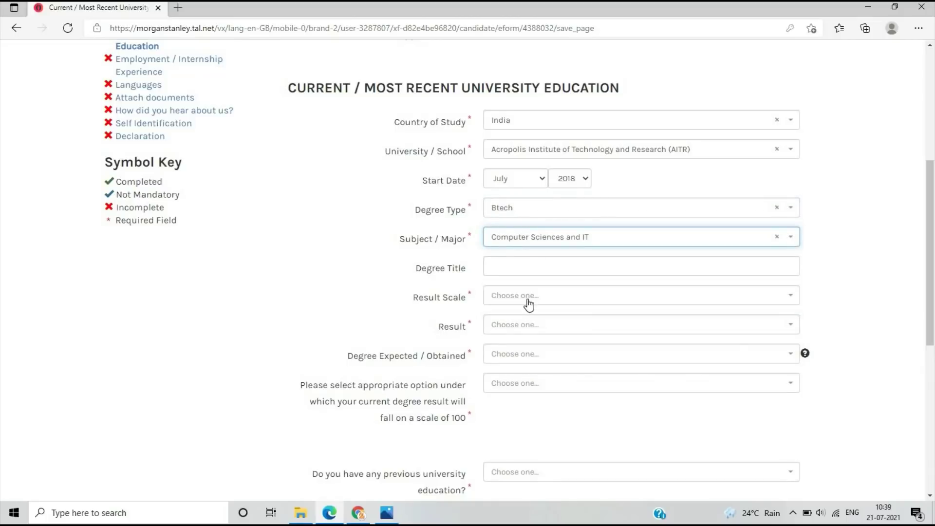
Set the result scale to Percentage with a result of 85
click(529, 304)
scroll(520, 343, down, 5)
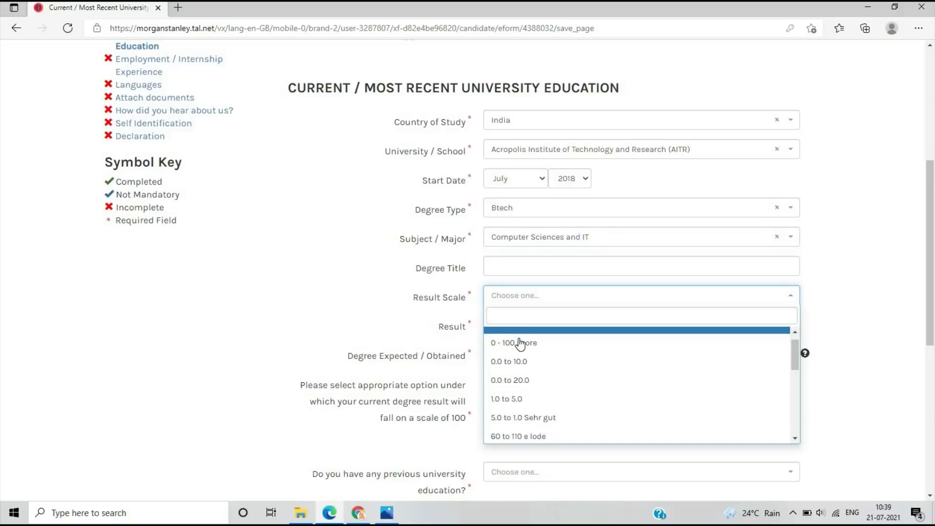
scroll(521, 377, down, 2)
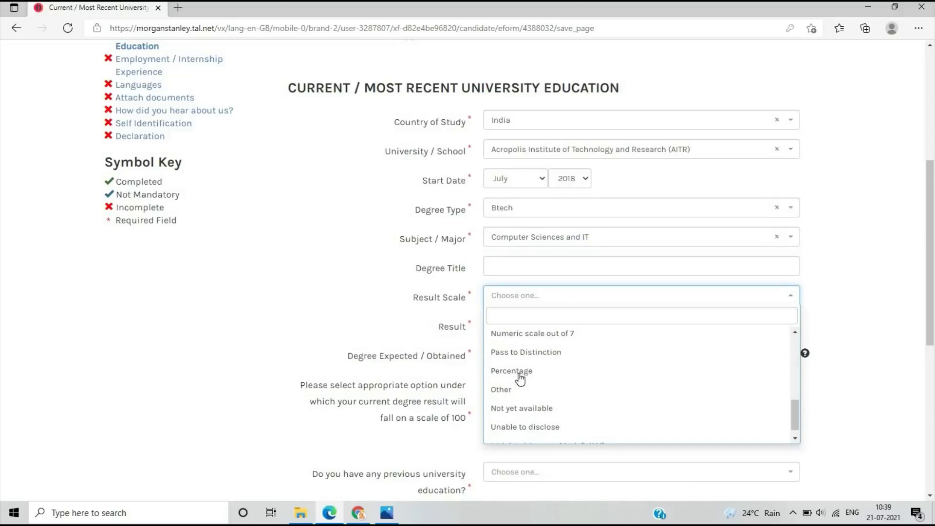
click(520, 372)
click(521, 328)
scroll(525, 397, down, 5)
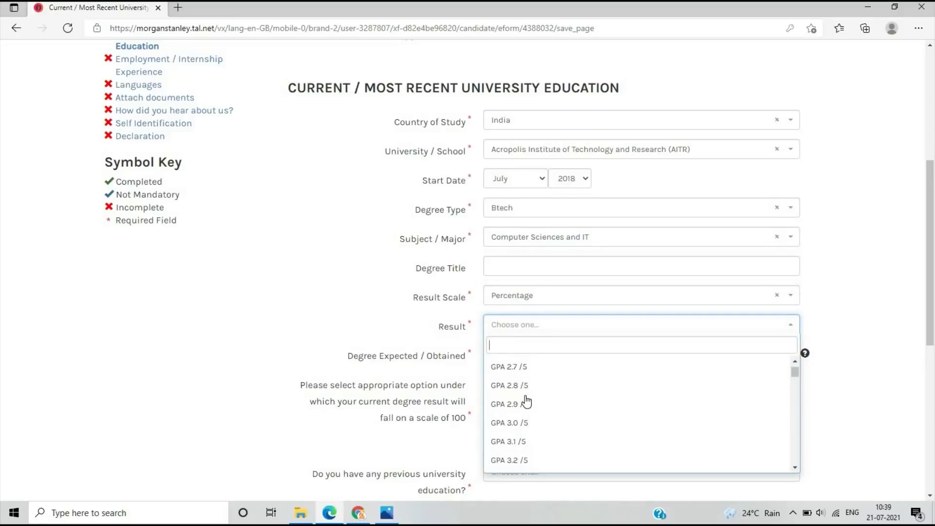
scroll(526, 401, down, 10)
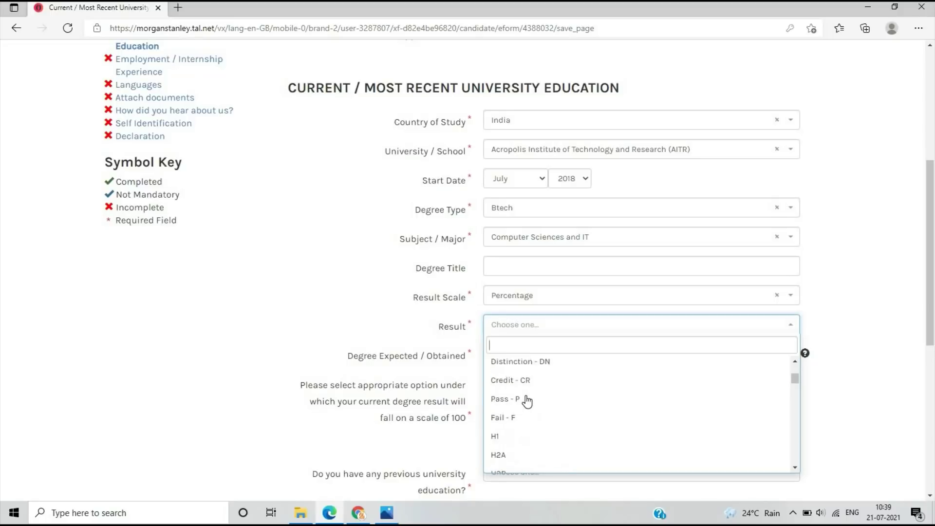
scroll(521, 414, down, 6)
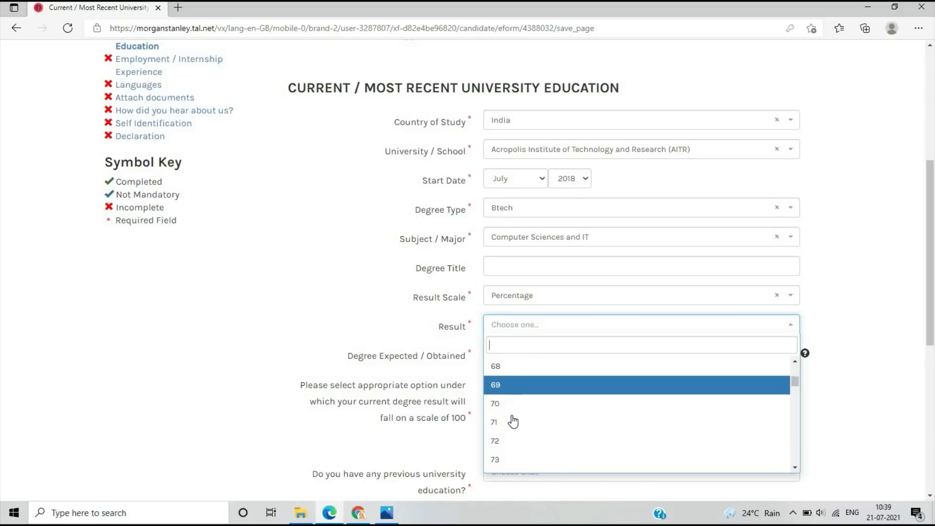
scroll(513, 422, down, 5)
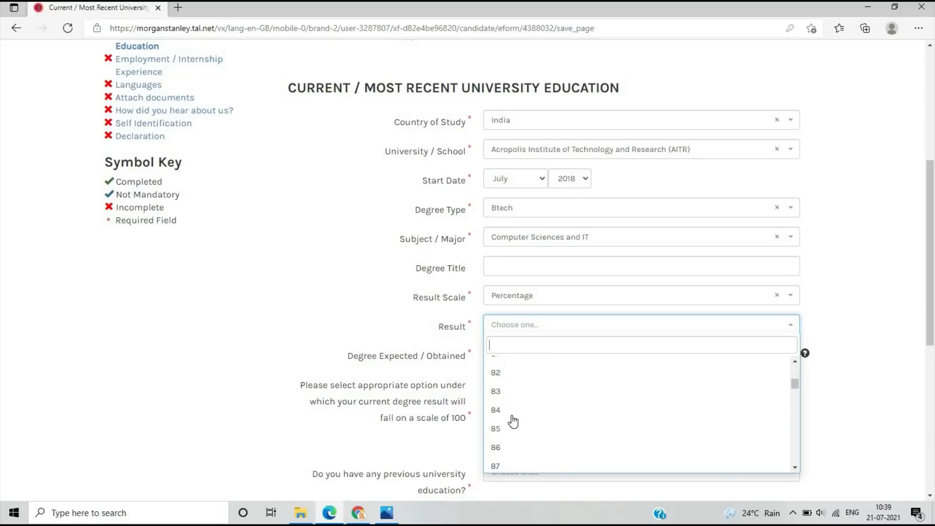
scroll(513, 422, up, 1)
click(516, 369)
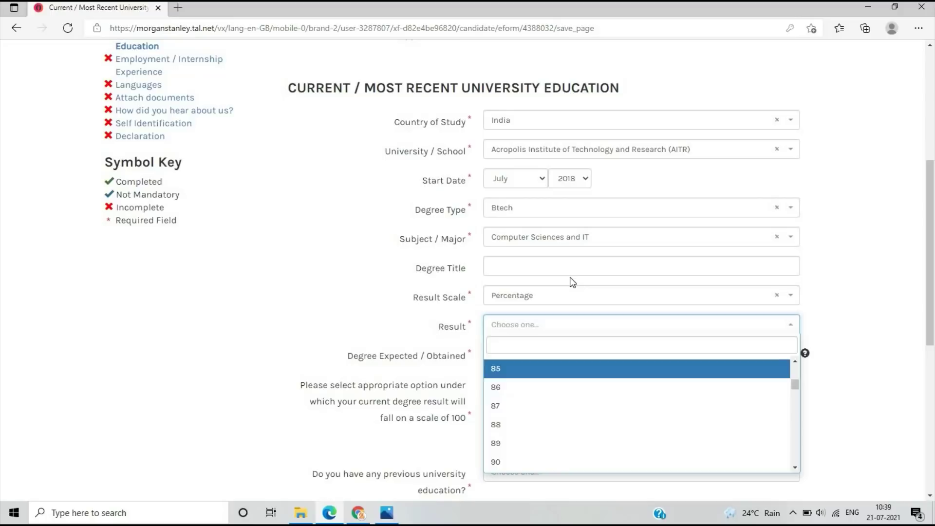
scroll(565, 286, down, 1)
Mark the degree as Expected in May 2022
click(565, 286)
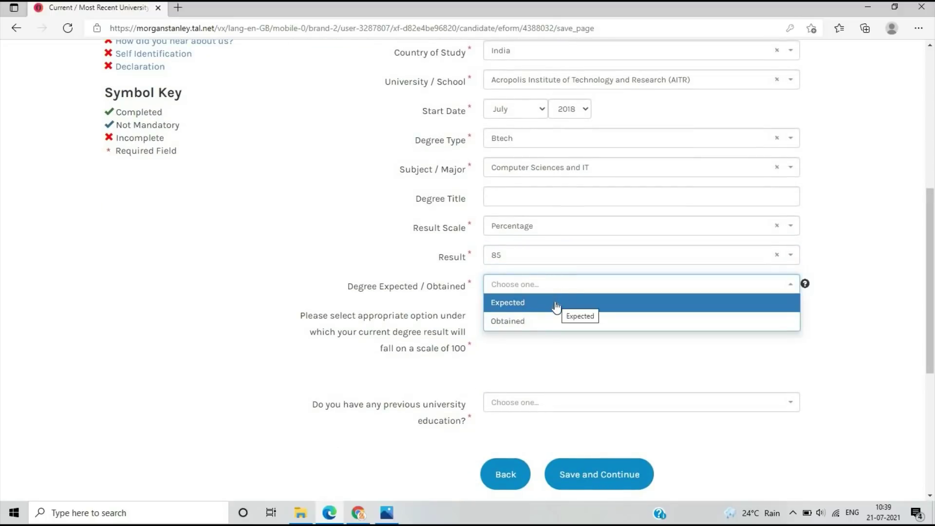
click(549, 304)
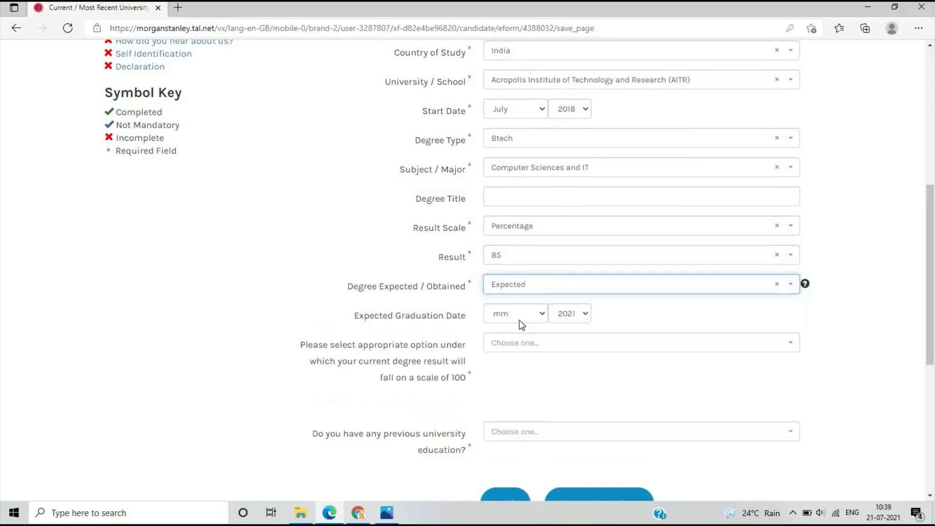
click(519, 319)
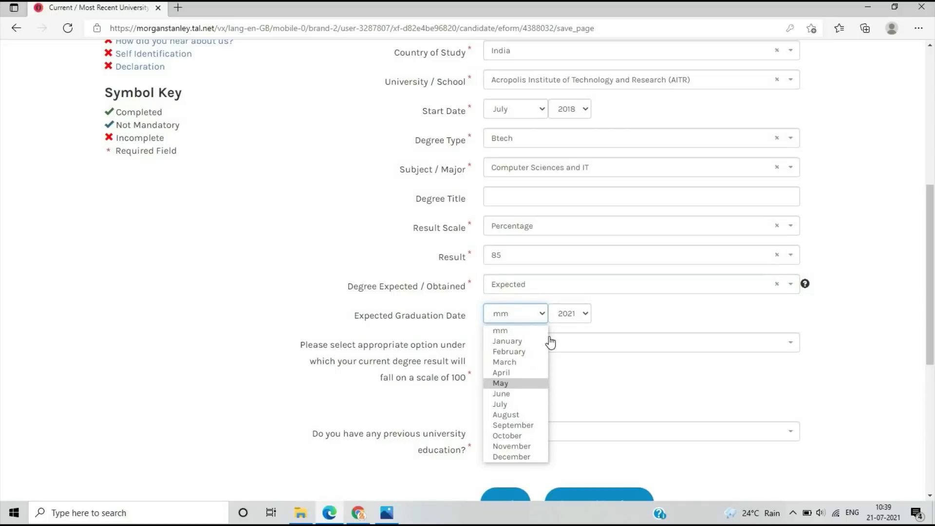
click(501, 383)
click(568, 314)
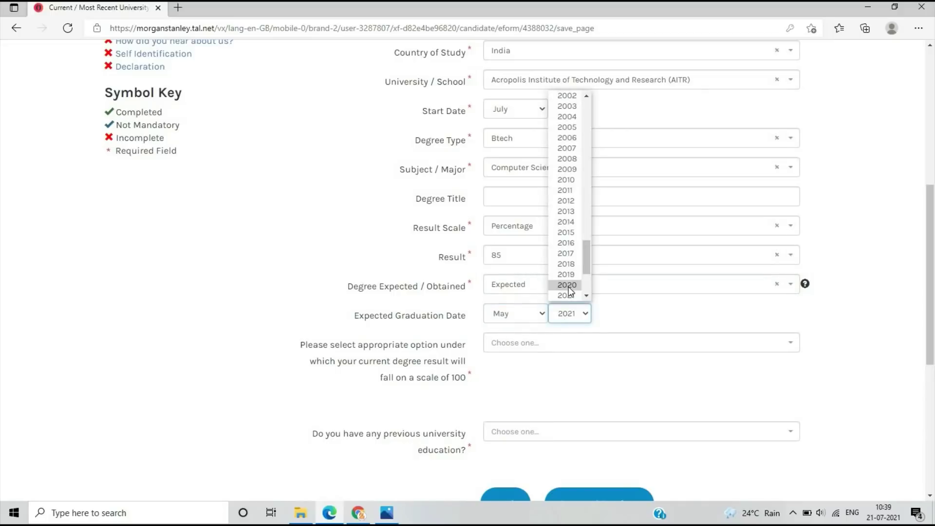
scroll(570, 277, down, 1)
click(567, 275)
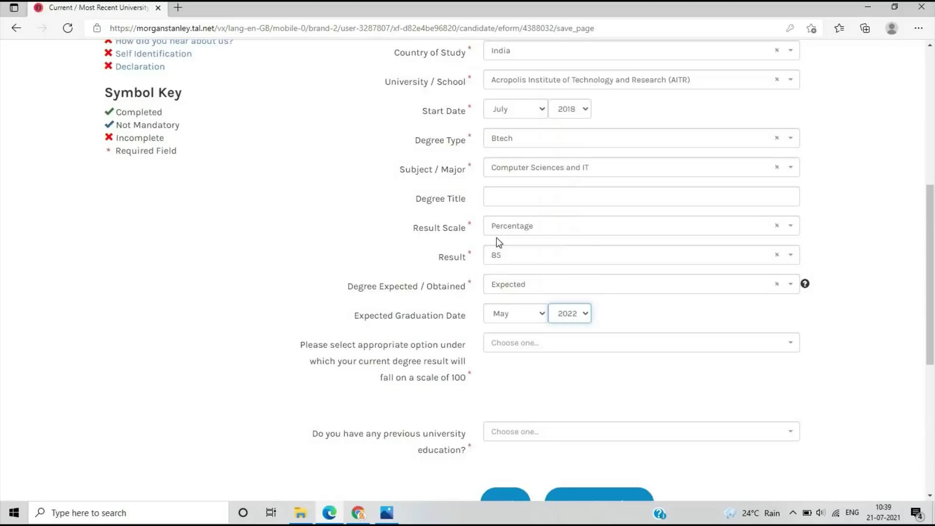
scroll(506, 227, down, 3)
Choose the 80 to 100 percent range, answer No to previous university, and save
click(526, 209)
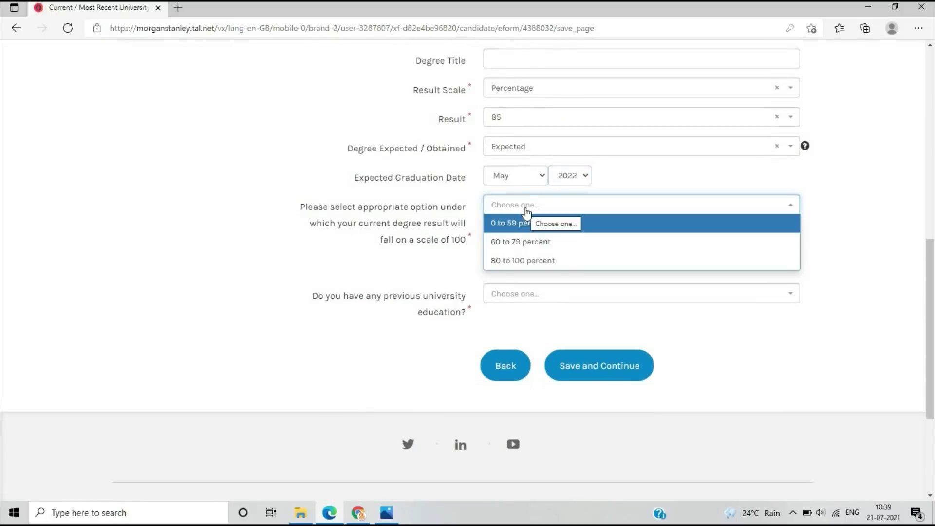
click(548, 260)
click(517, 296)
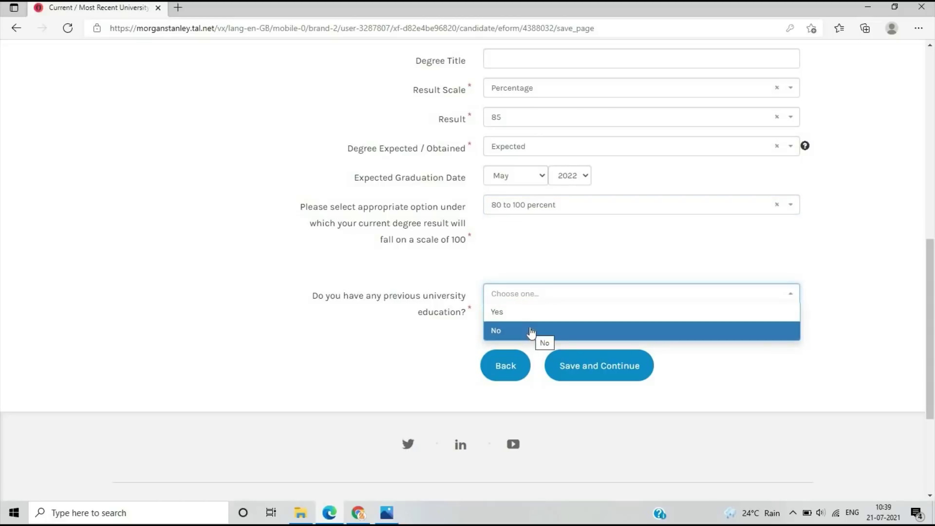
click(601, 361)
click(601, 361)
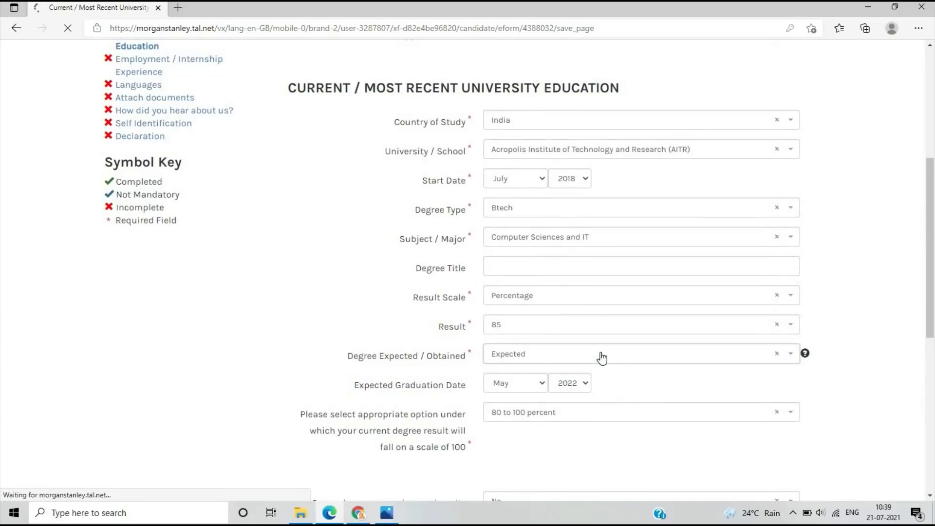
Answer No to employment or internship experience and save the Employment section
scroll(512, 224, down, 3)
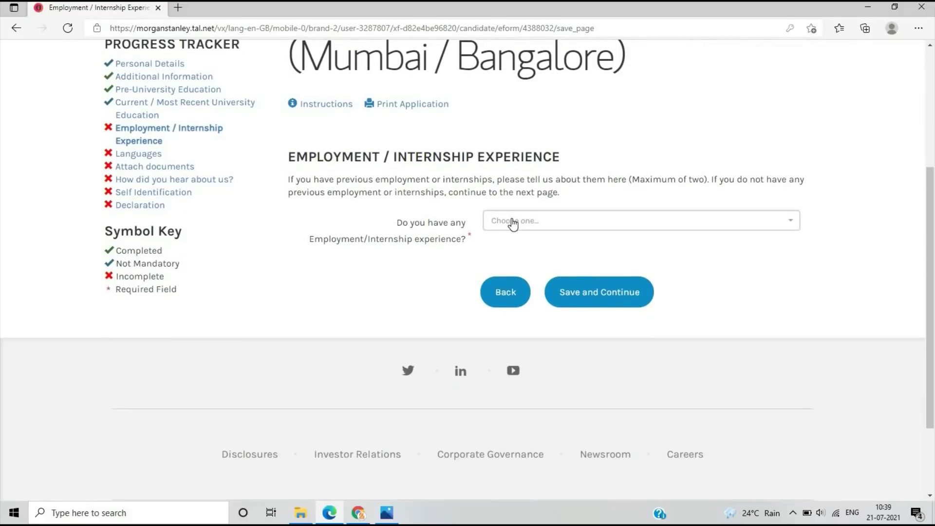
click(512, 221)
click(518, 254)
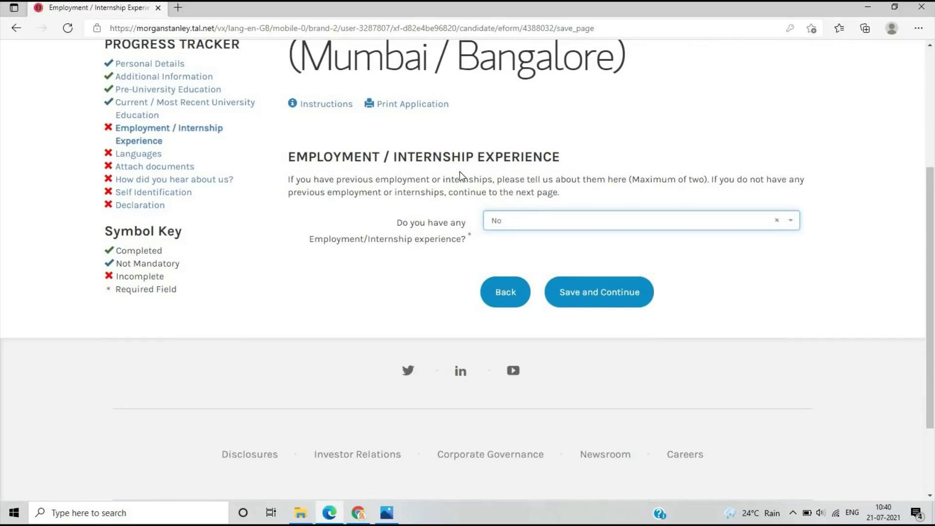
click(607, 301)
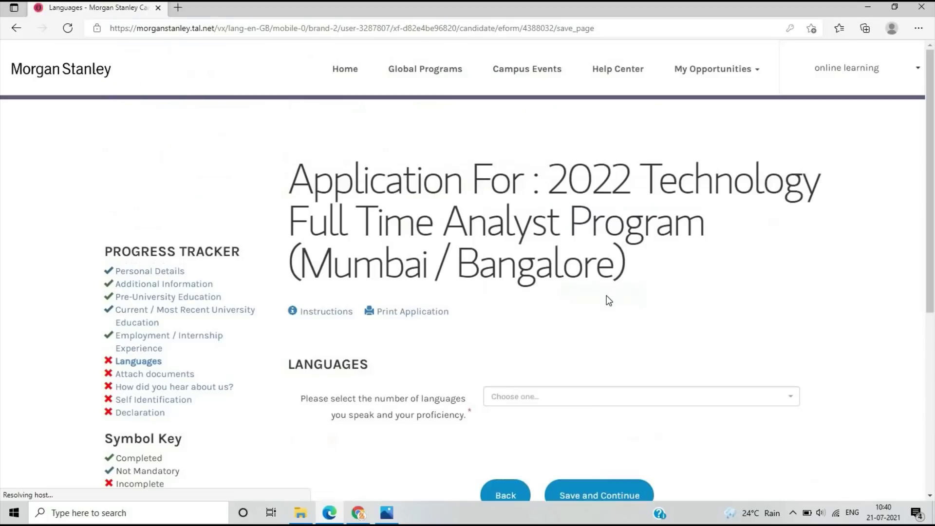
Record 1 language, Hindi at Fluent proficiency, and save the Languages section
scroll(606, 295, down, 3)
click(523, 257)
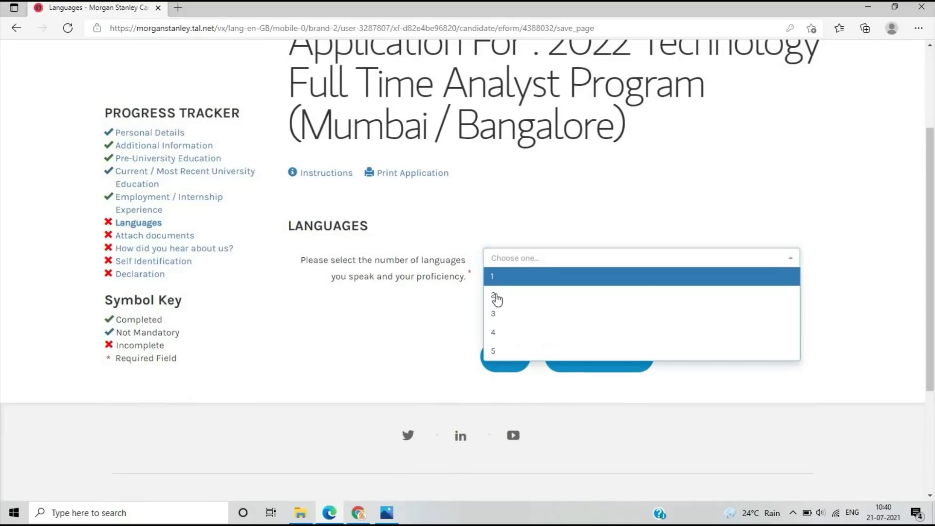
key(Return)
click(337, 332)
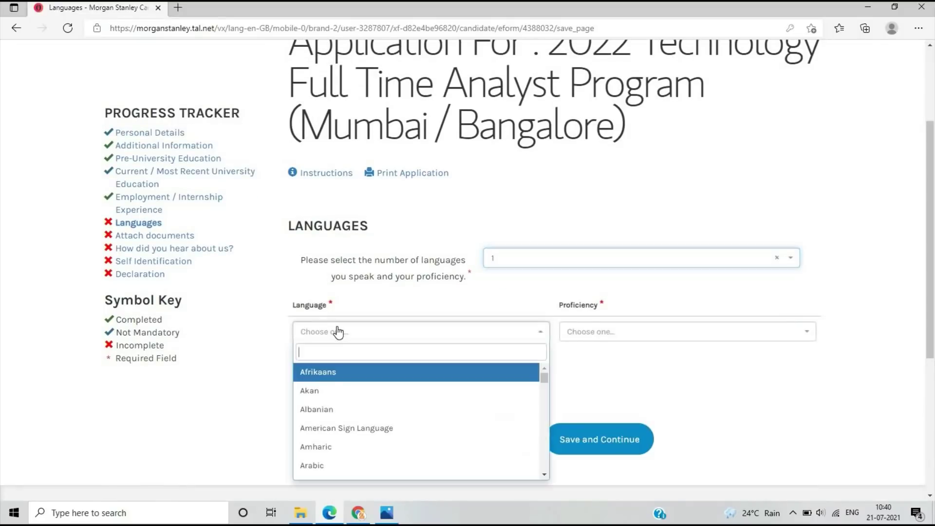
text(hindi)
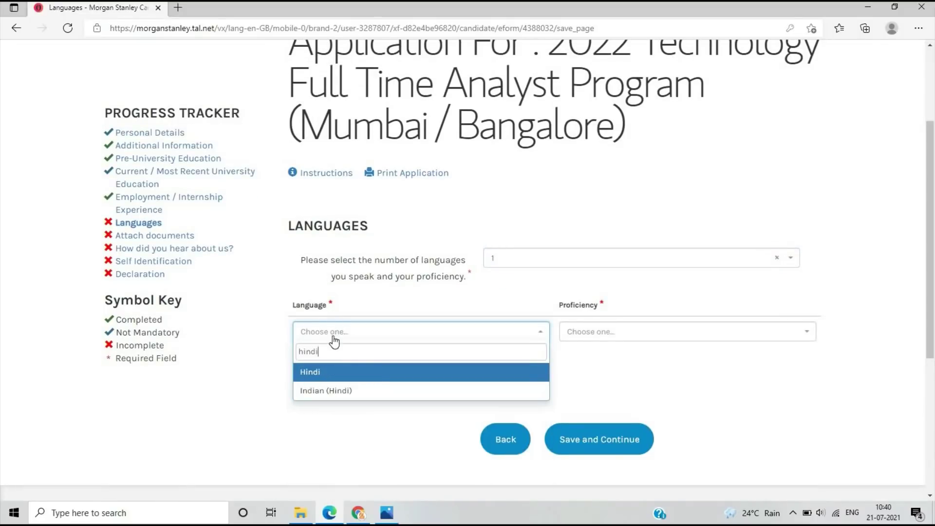
key(Return)
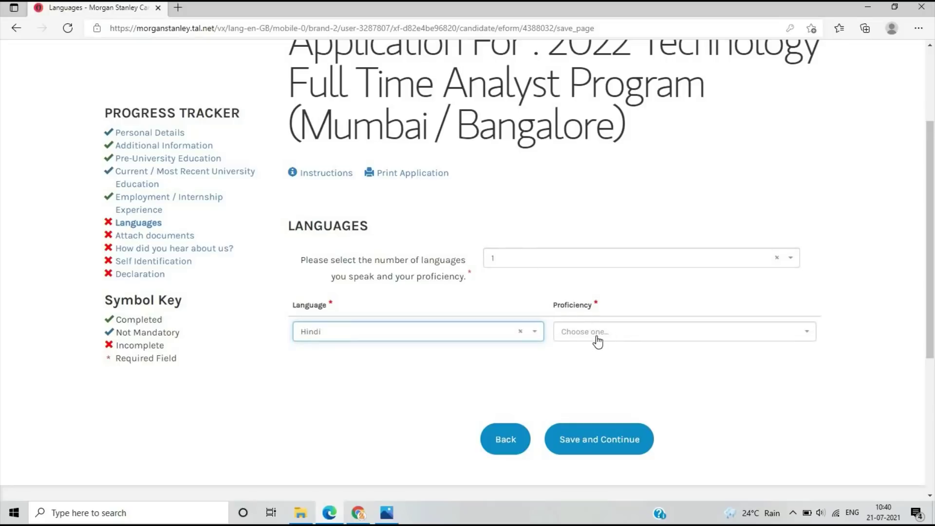
click(595, 340)
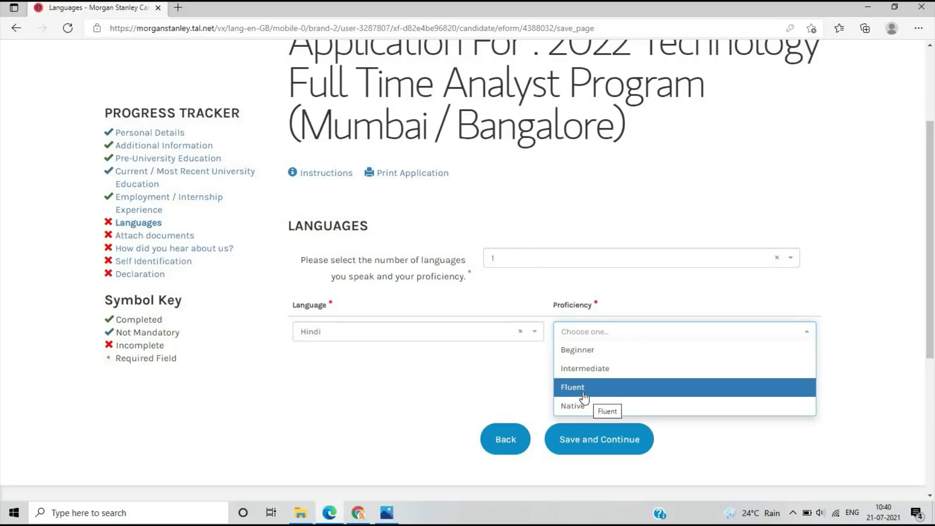
click(585, 439)
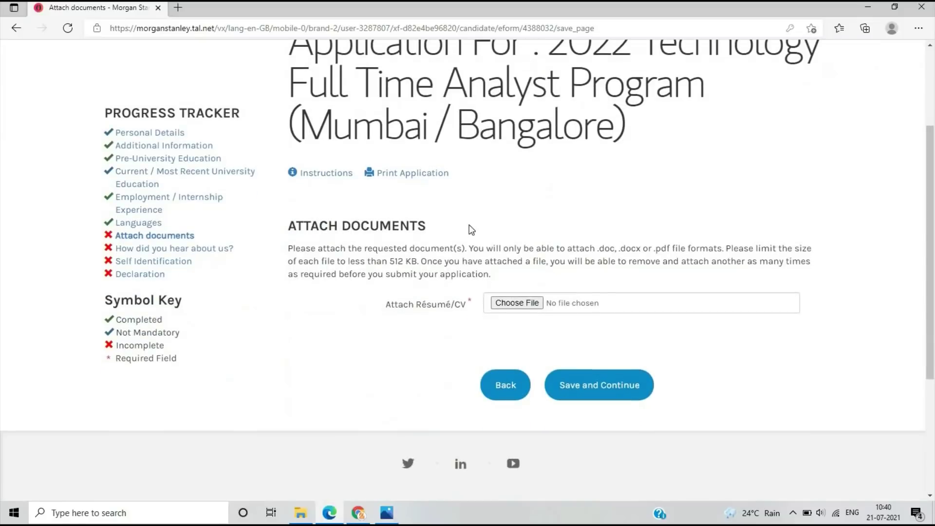
Attach Resume Final f.pdf from Quick access and save the Attach Documents step
click(502, 307)
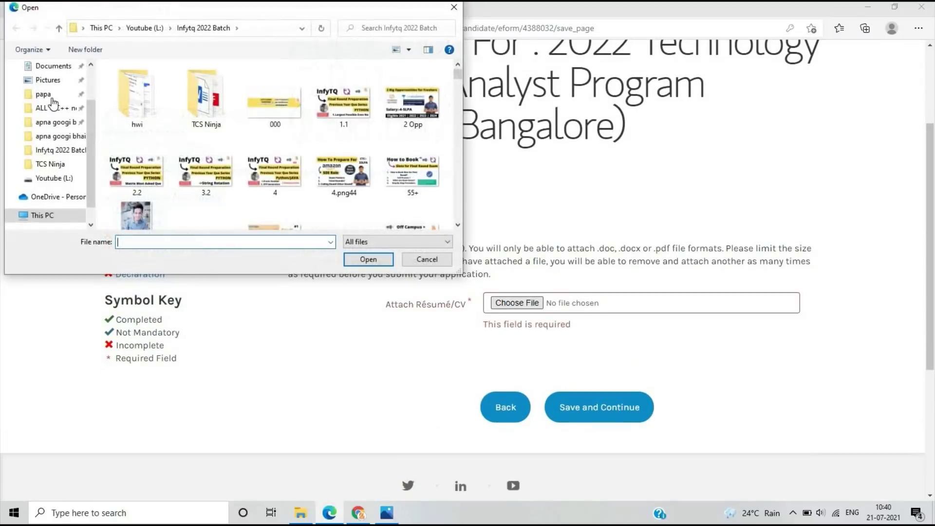
scroll(63, 86, up, 2)
click(49, 74)
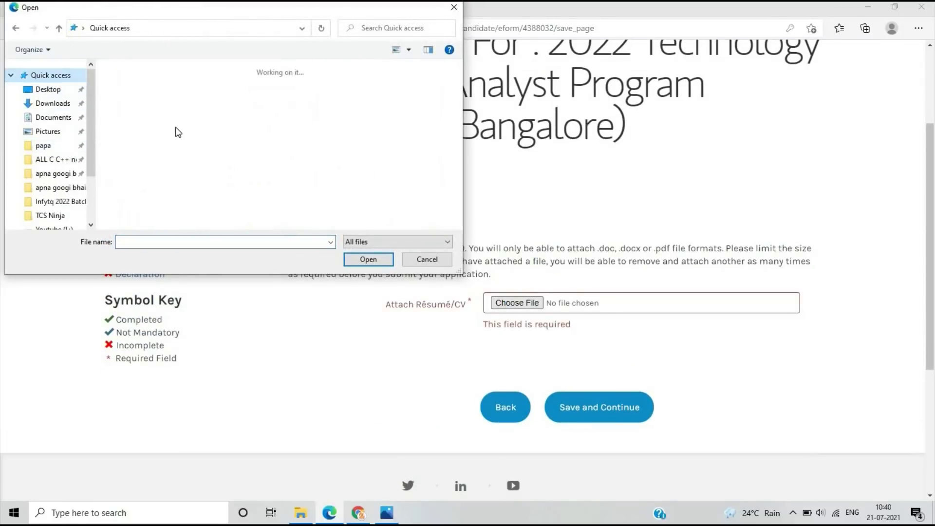
scroll(178, 132, down, 5)
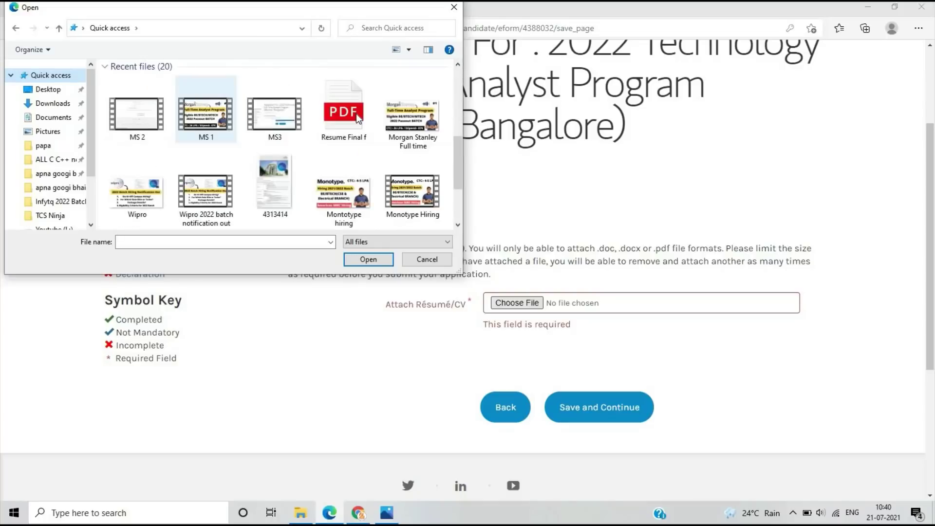
click(356, 116)
double_click(356, 116)
scroll(638, 267, down, 1)
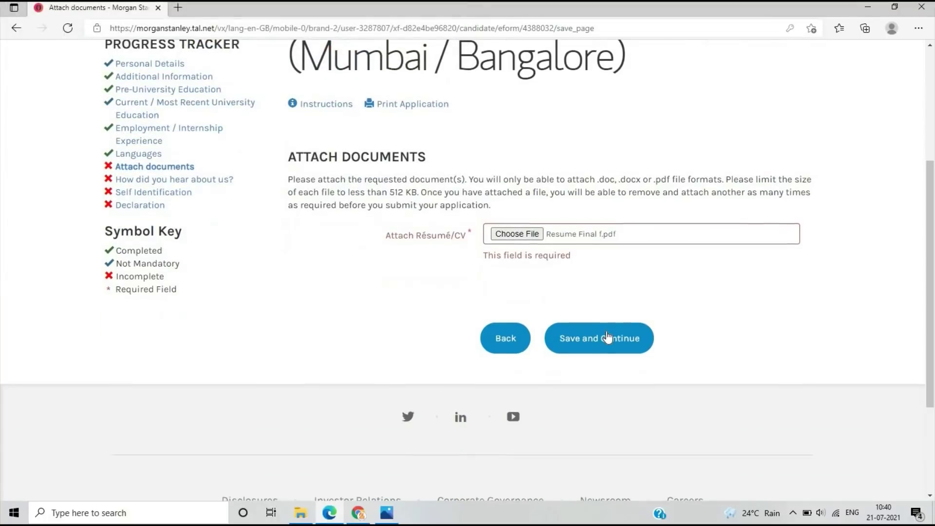
click(604, 332)
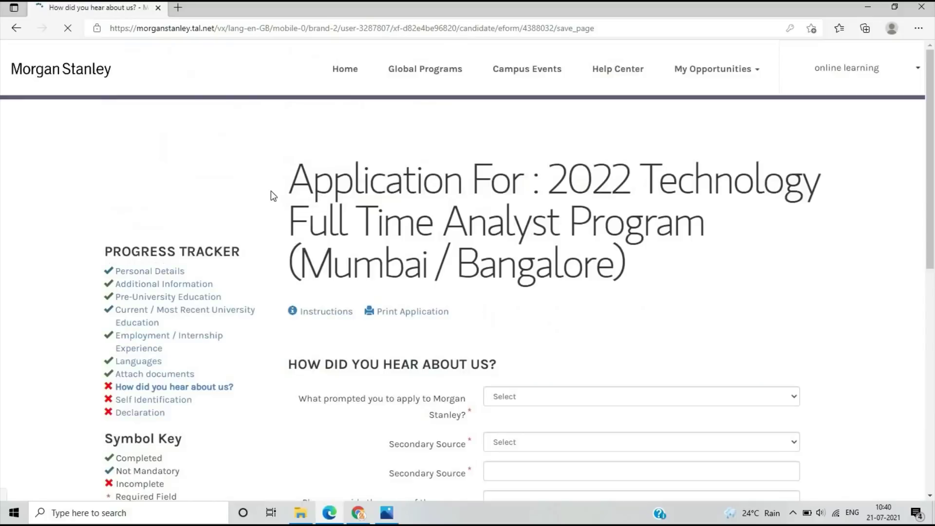
Answer Advertisement, secondary source Other, specify 'online learning youtube channel', and save
scroll(548, 258, down, 2)
click(543, 259)
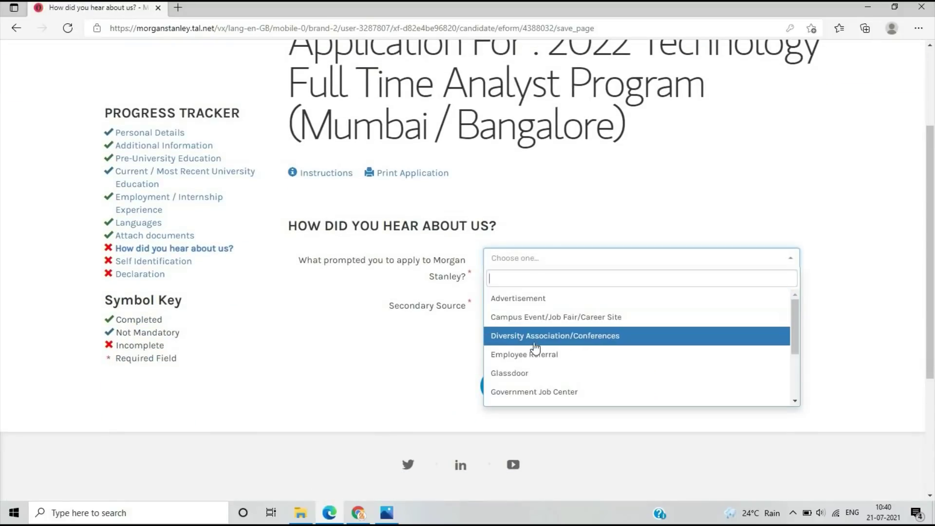
click(523, 299)
click(524, 305)
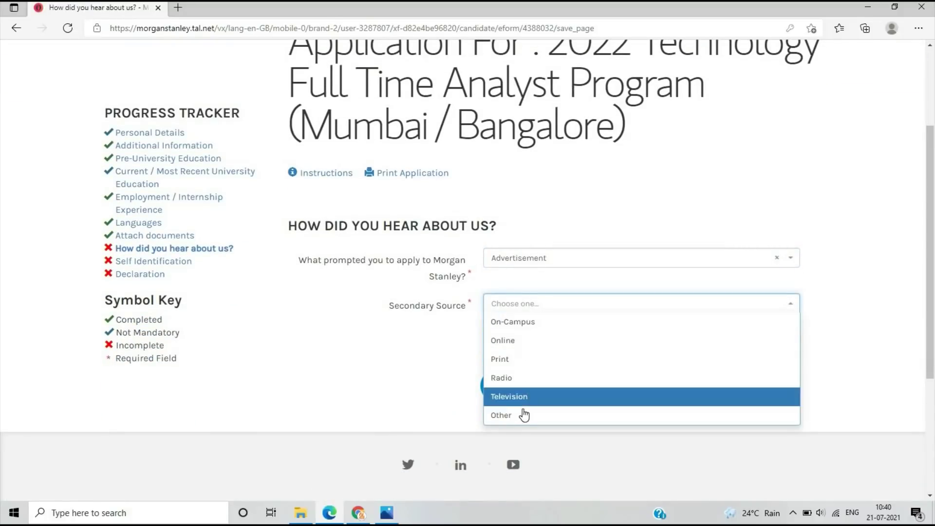
click(524, 414)
click(514, 352)
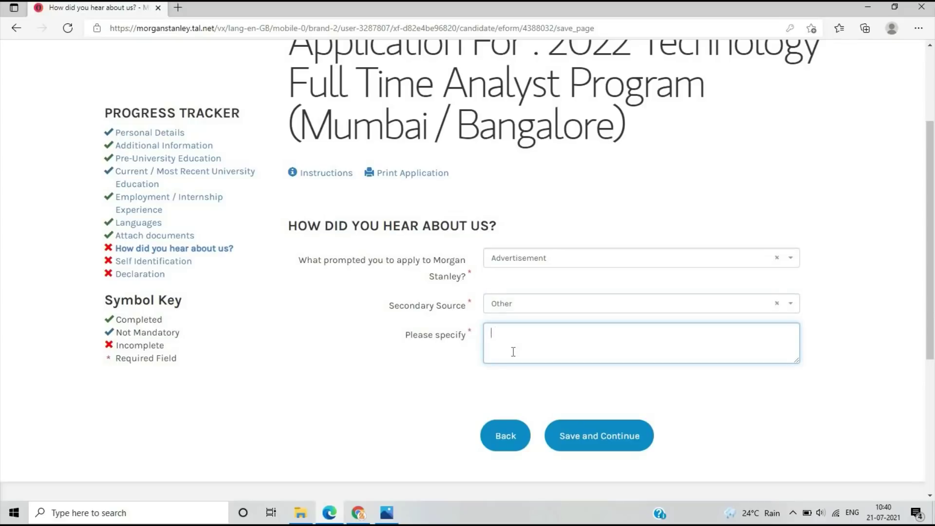
text(online learning youtube chann)
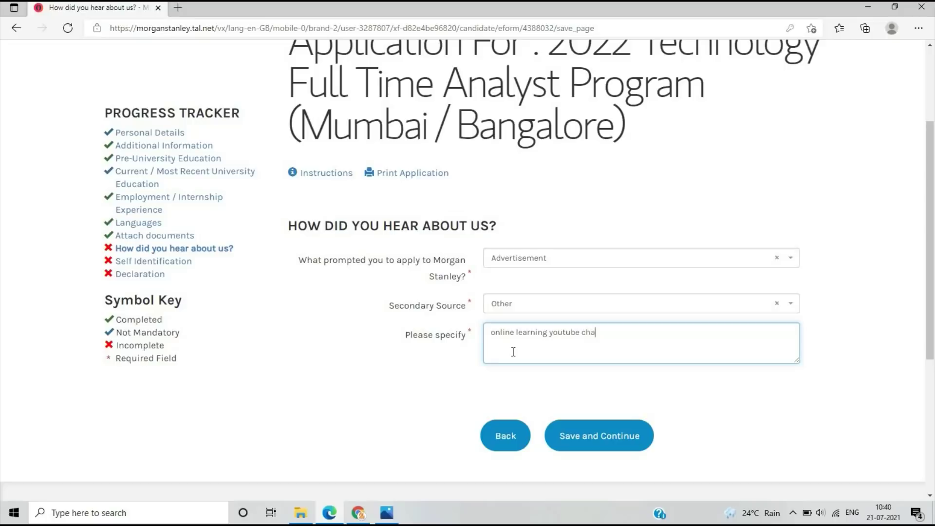
key(BackSpace)
key(BackSpace)
key(BackSpace)
text(el)
click(584, 434)
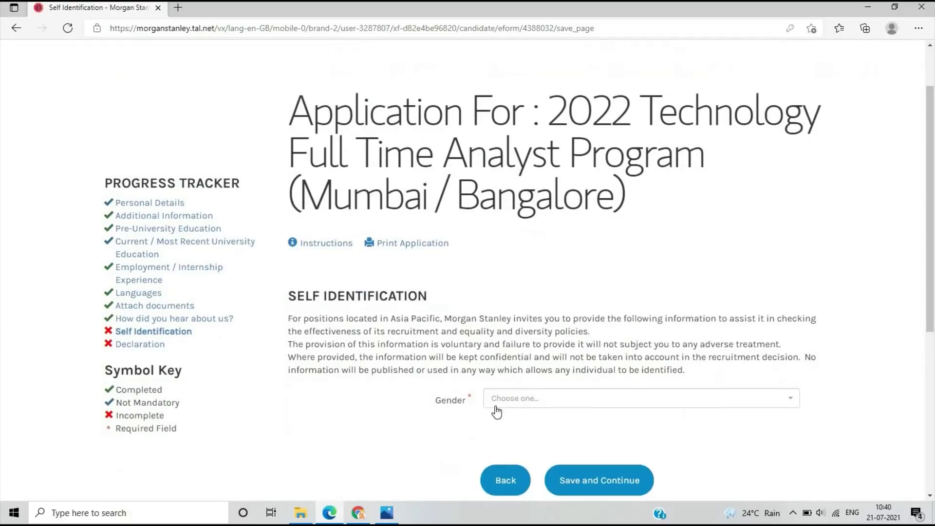
Set gender to Male and save the Self Identification step
click(496, 409)
click(500, 416)
scroll(591, 367, down, 3)
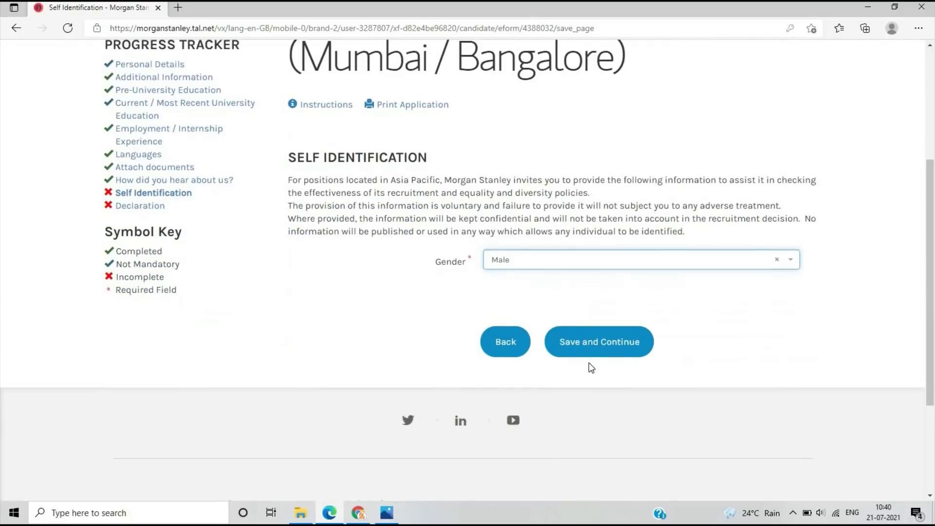
click(586, 356)
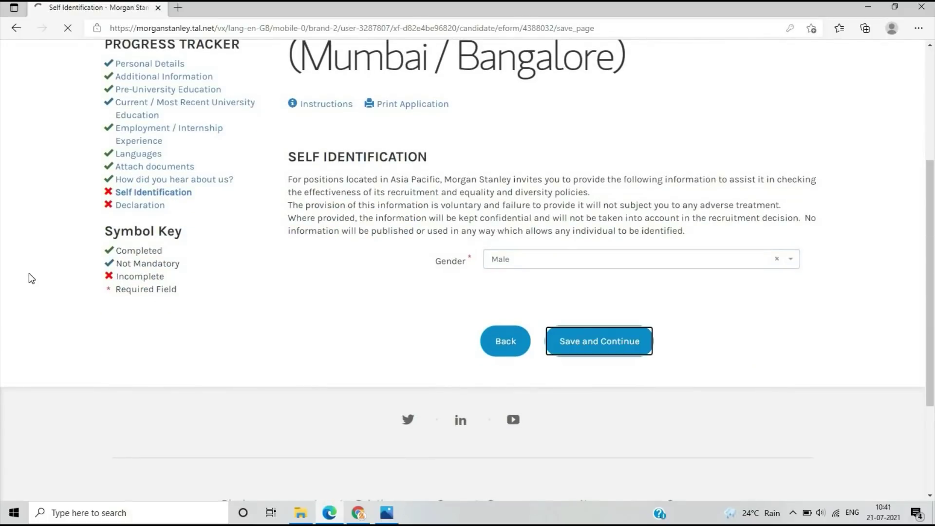
Enter the applicant's full name as the eSignature and submit the application
scroll(487, 317, down, 5)
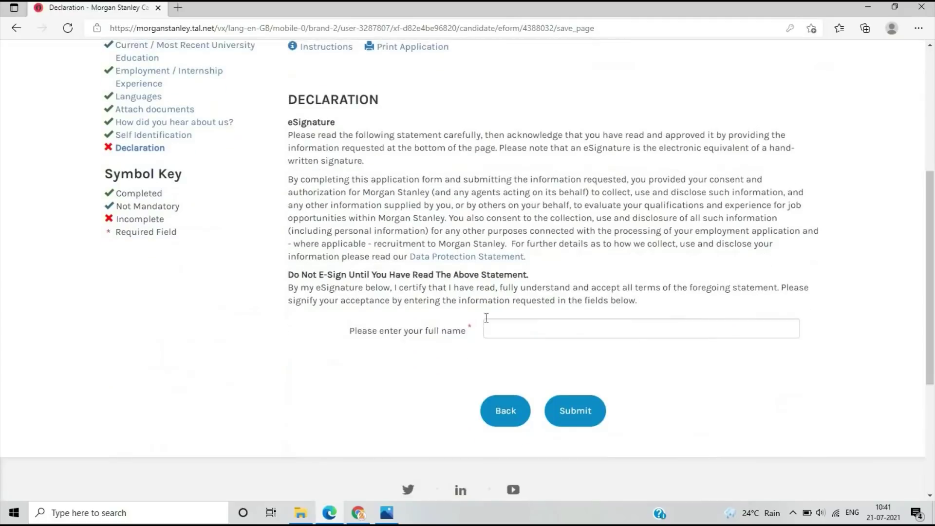
click(494, 317)
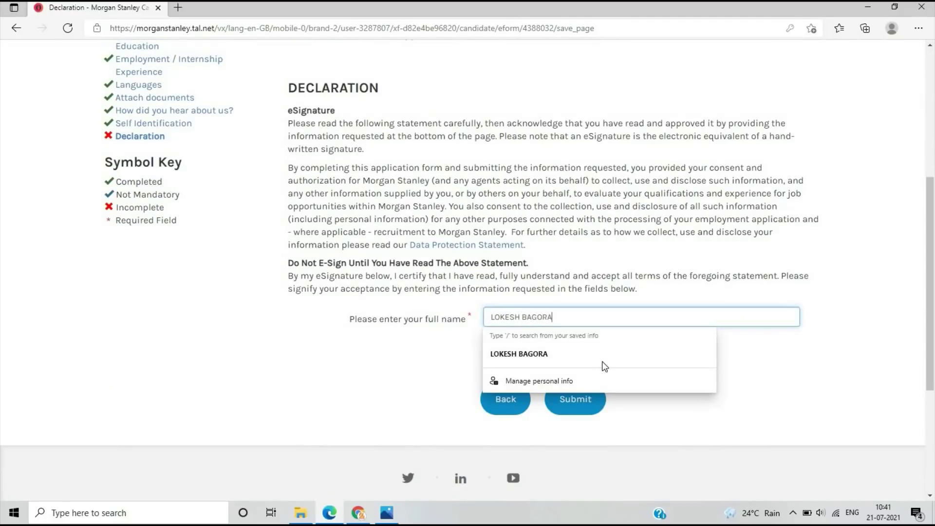
click(581, 397)
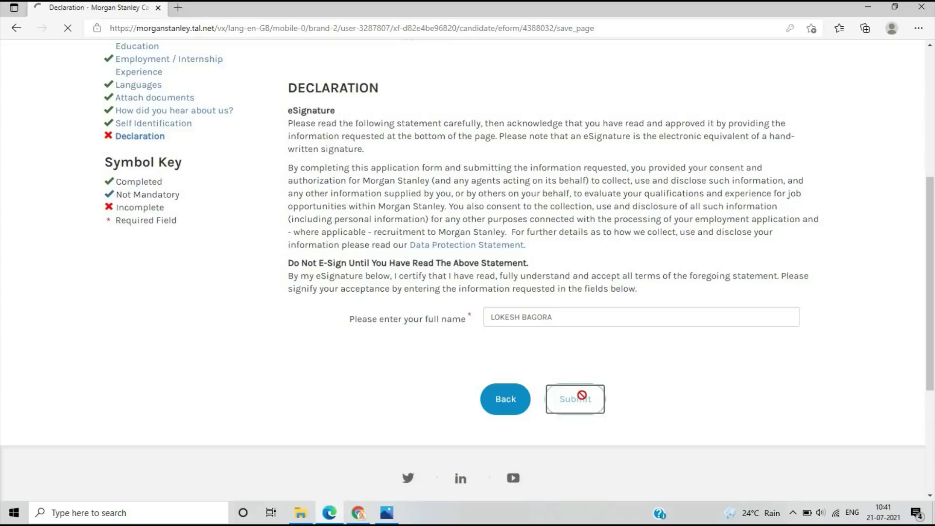
Scroll up the Application Update page confirming submission of the 2022 Technology application
scroll(438, 292, up, 5)
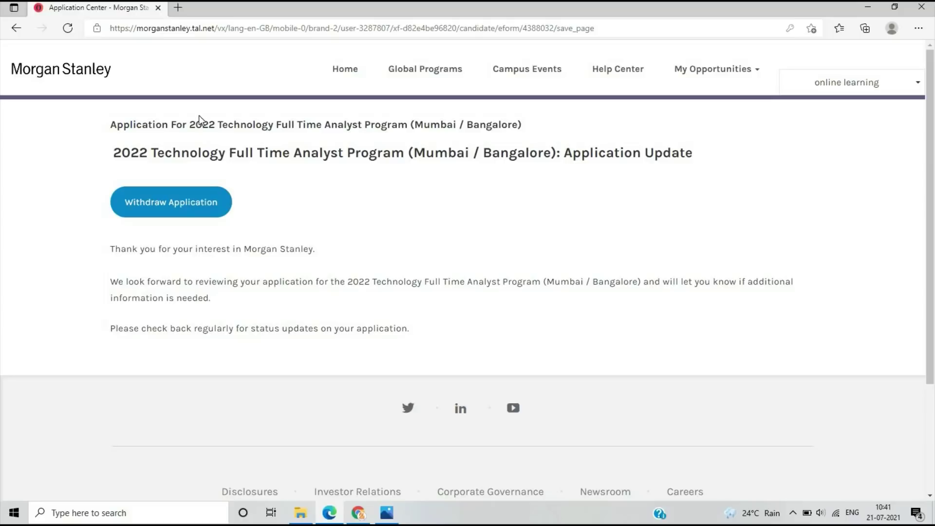
Switch through the Photos editor back to the browser showing the withdrawn-application notice
click(396, 513)
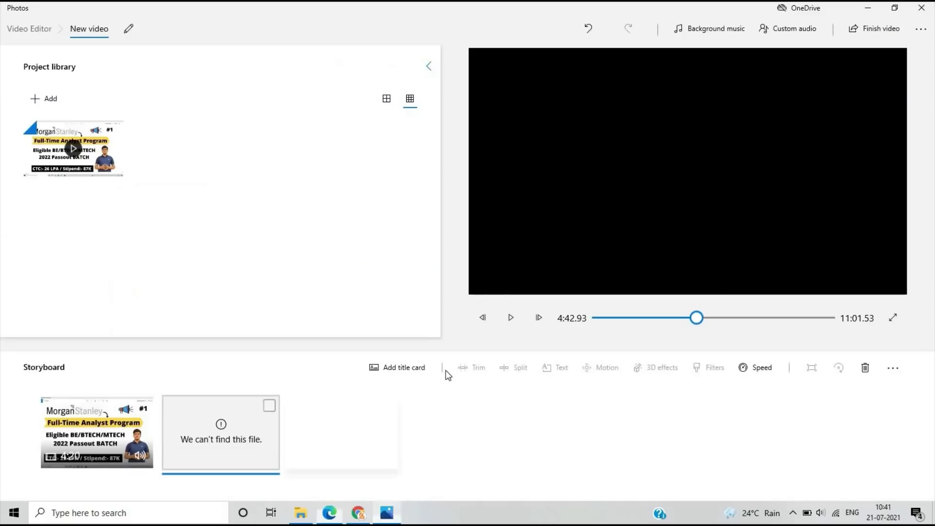
click(369, 512)
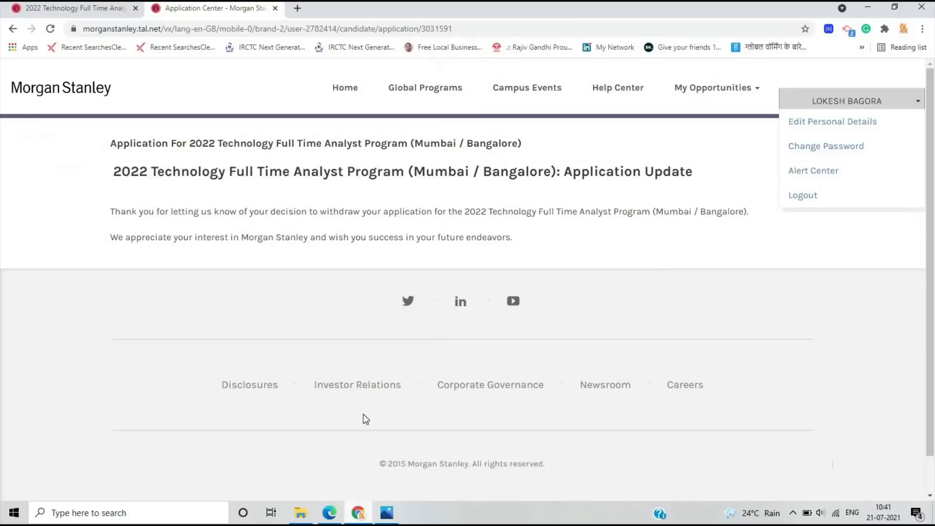